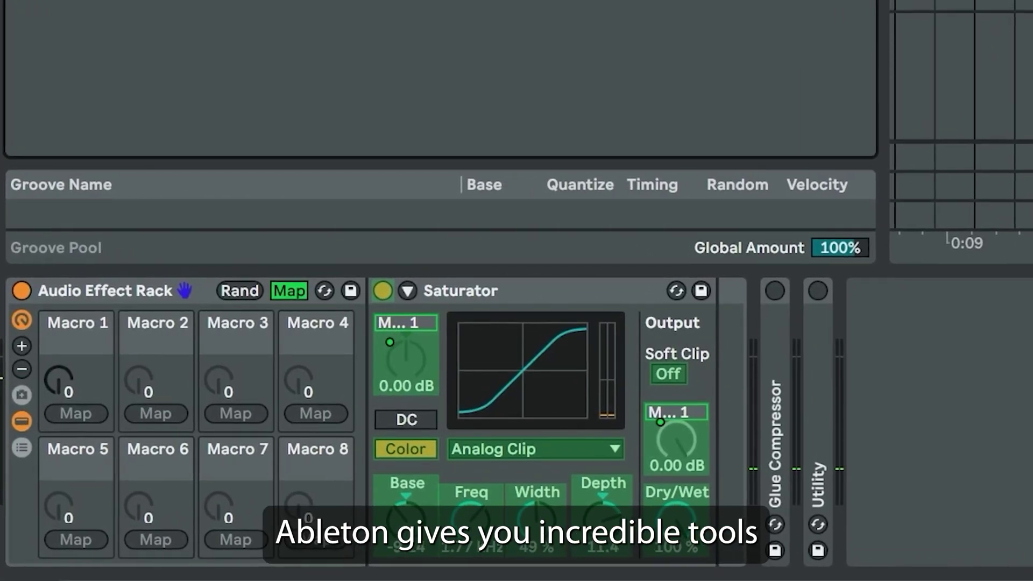
Leave the rack's macro mapping mode, play the drum loop and turn up Macro 1 of the Audio Effect Rack
click(290, 290)
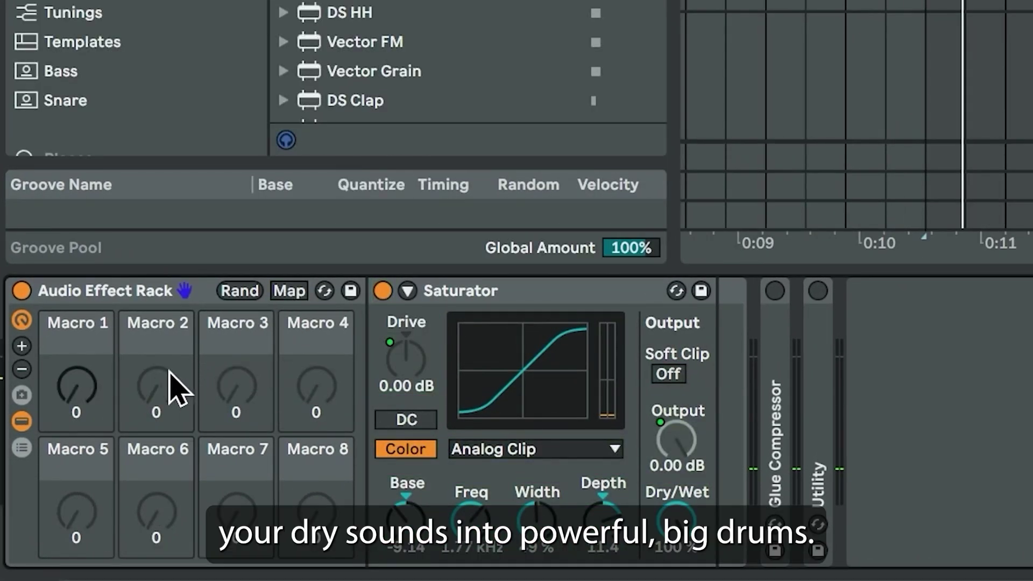
key(space)
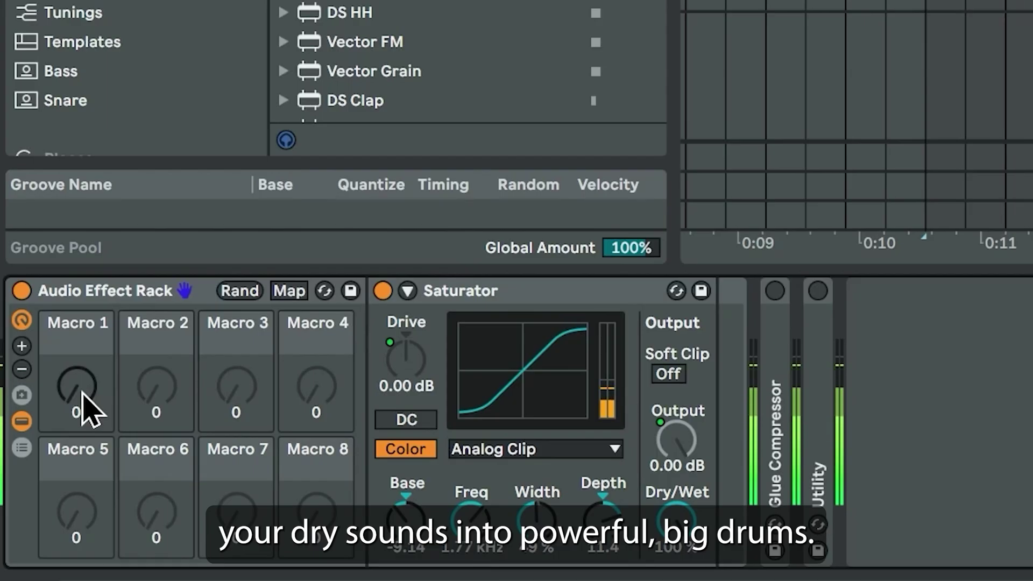
drag(81, 385, 81, 366)
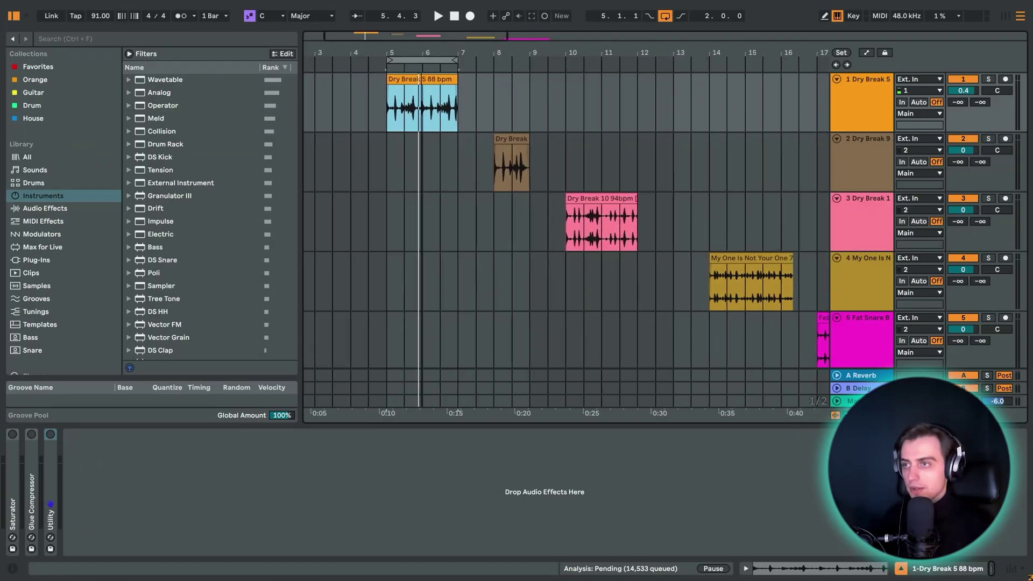
Play the Dry Break 5 loop on the first track and set that track's input channel to 2
scroll(538, 216, up, 5)
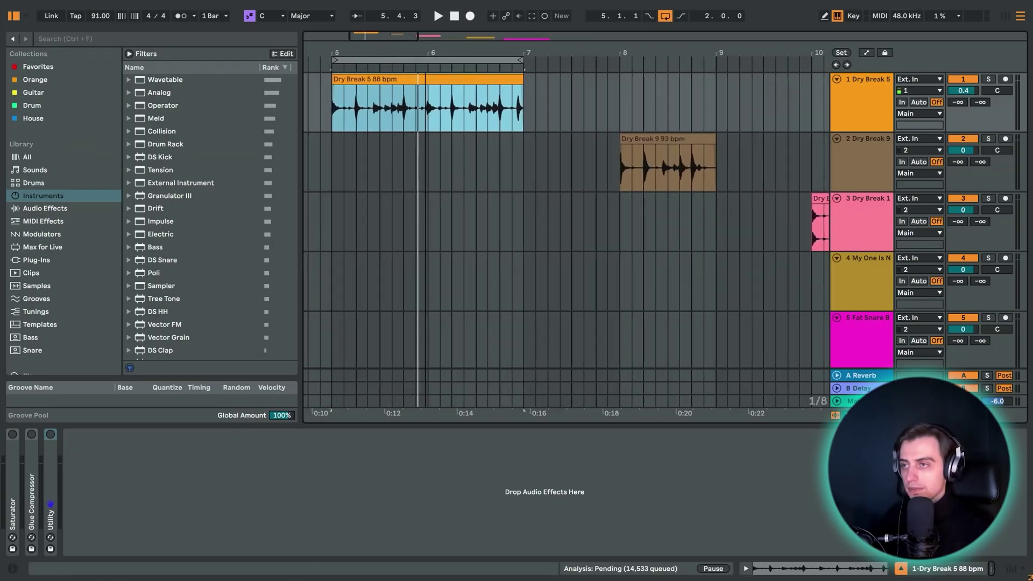
drag(543, 53, 550, 64)
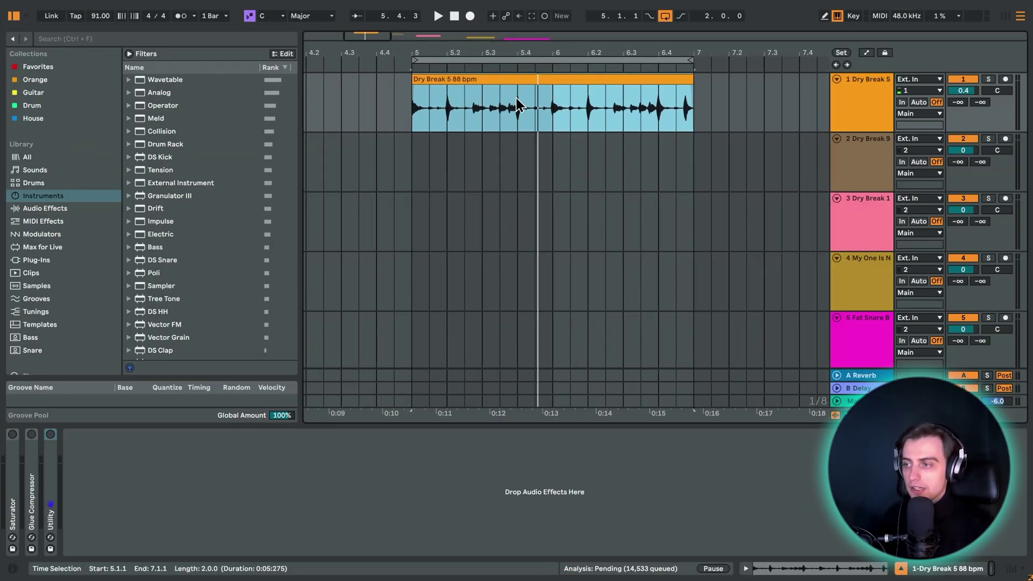
key(space)
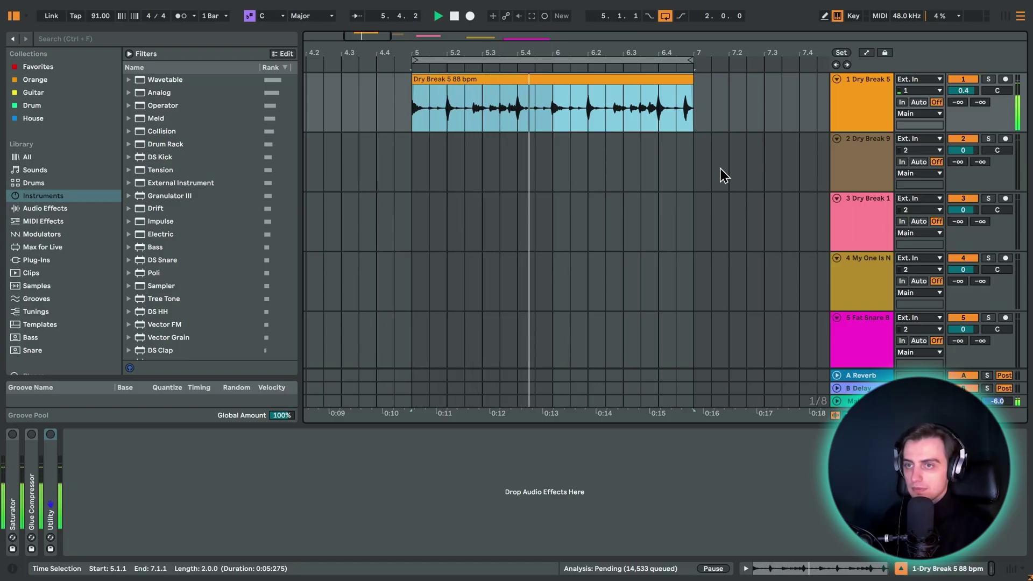
click(921, 92)
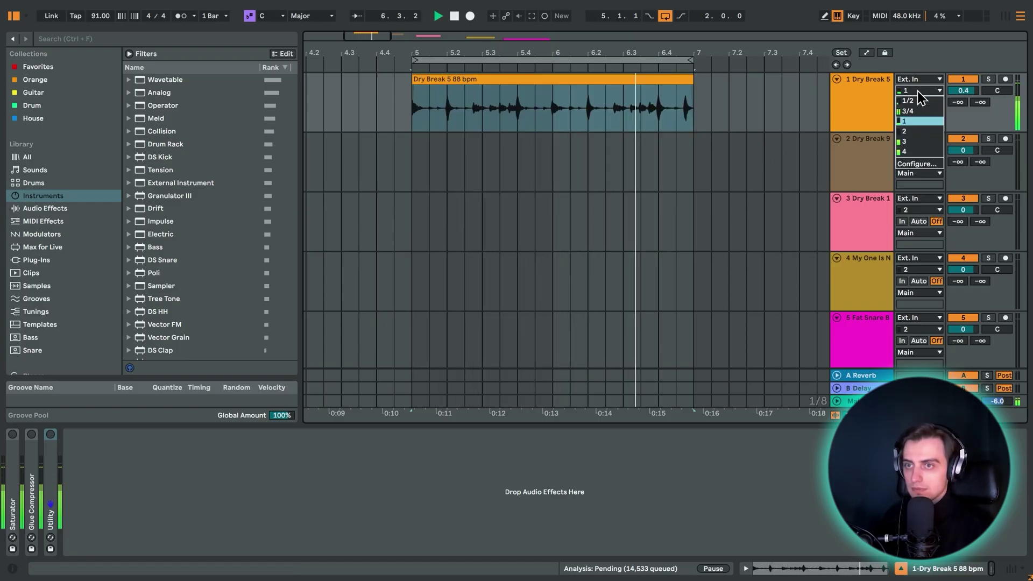
click(920, 133)
key(space)
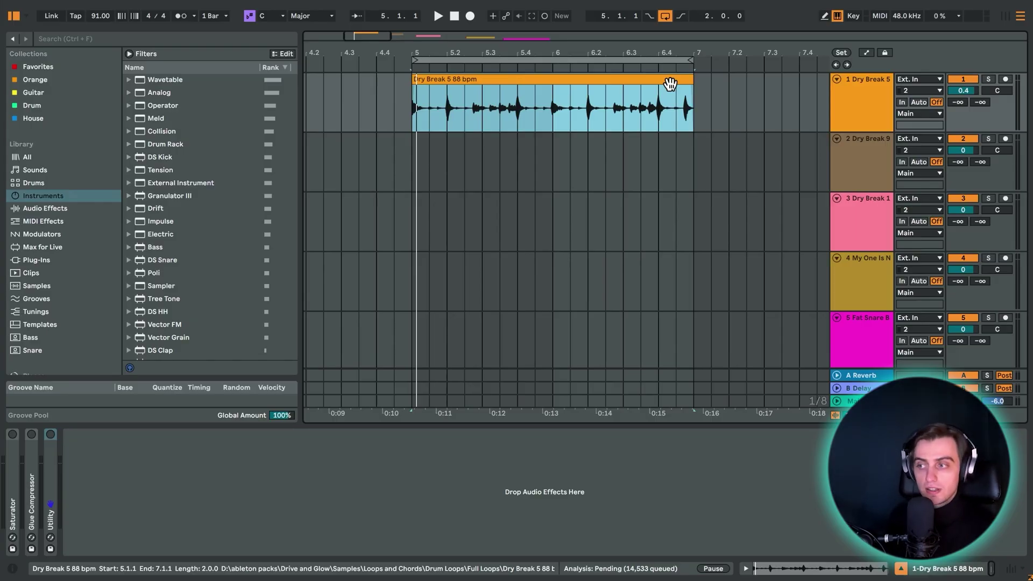
Expand the Saturator, reset its Drive to 0 dB and raise it to about 21.7 dB while the loop plays
click(60, 452)
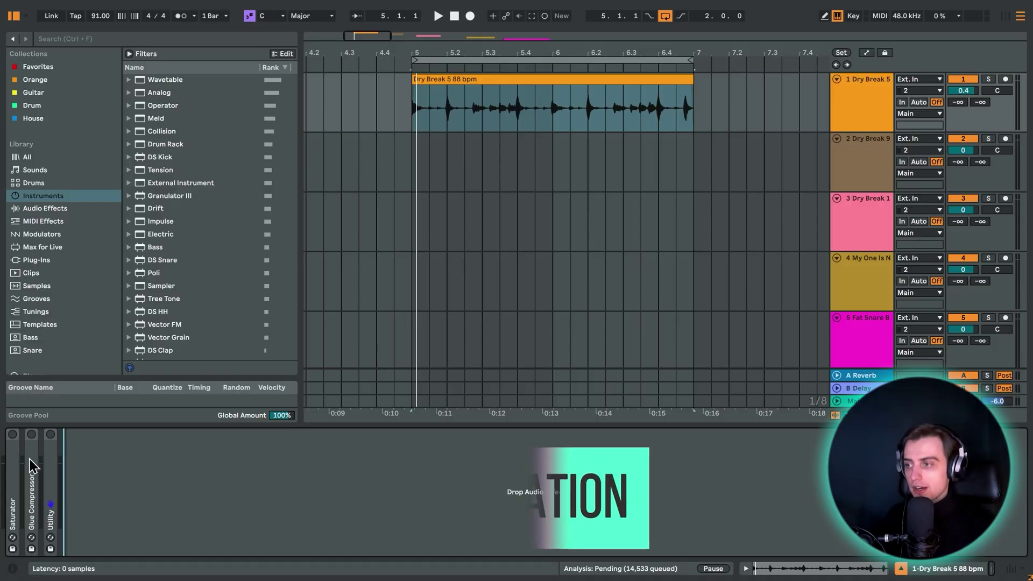
click(15, 451)
double_click(15, 451)
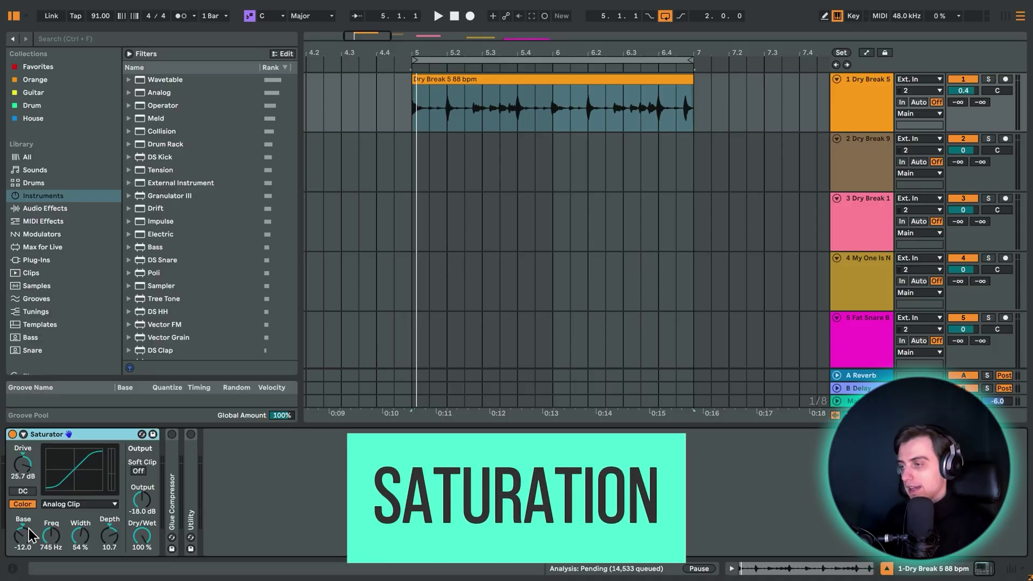
double_click(24, 479)
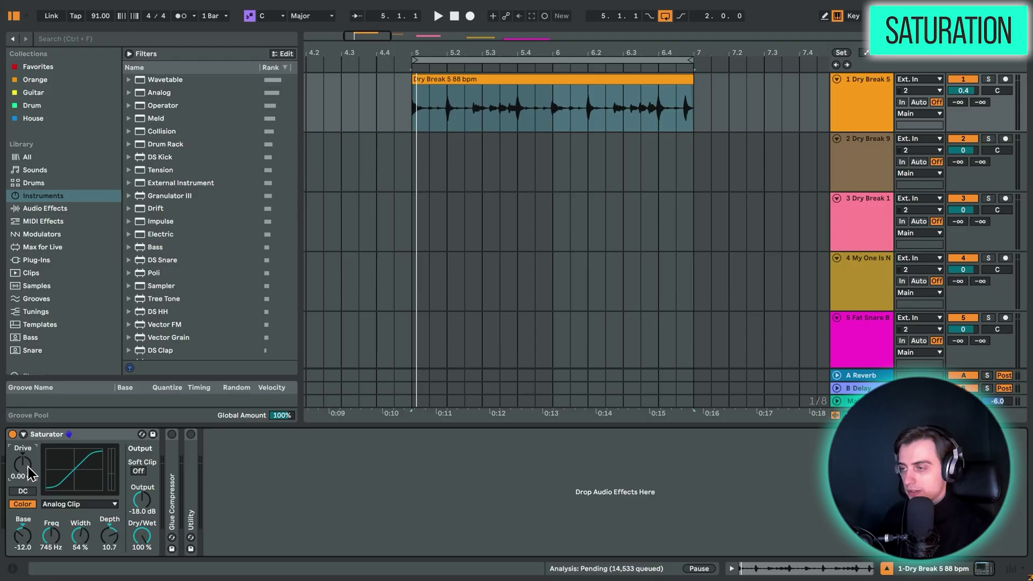
key(space)
drag(28, 473, 28, 434)
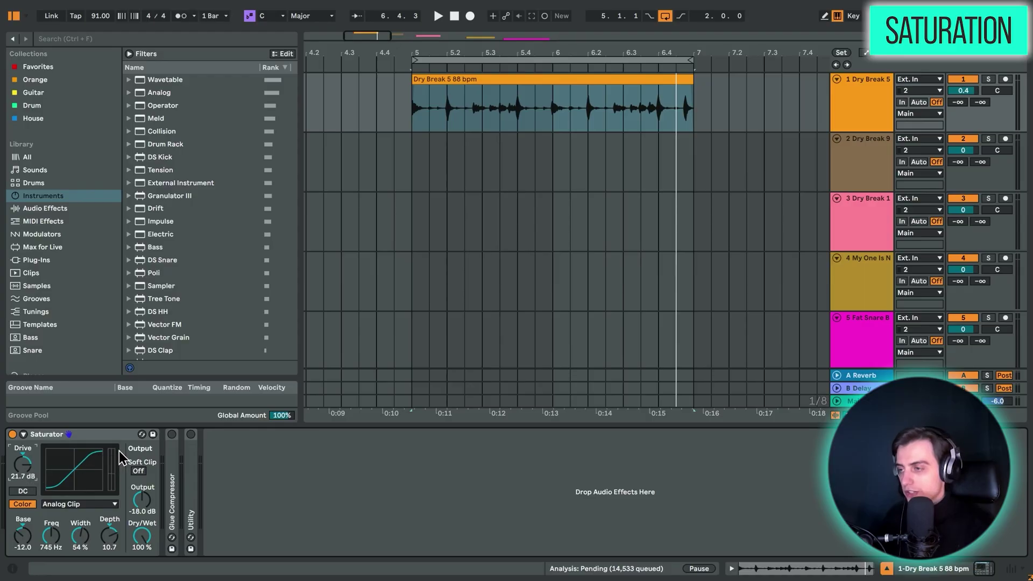
Audition the Saturator's Medium Curve and Sinoid Fold types on the playing loop and return to Analog Clip
click(61, 506)
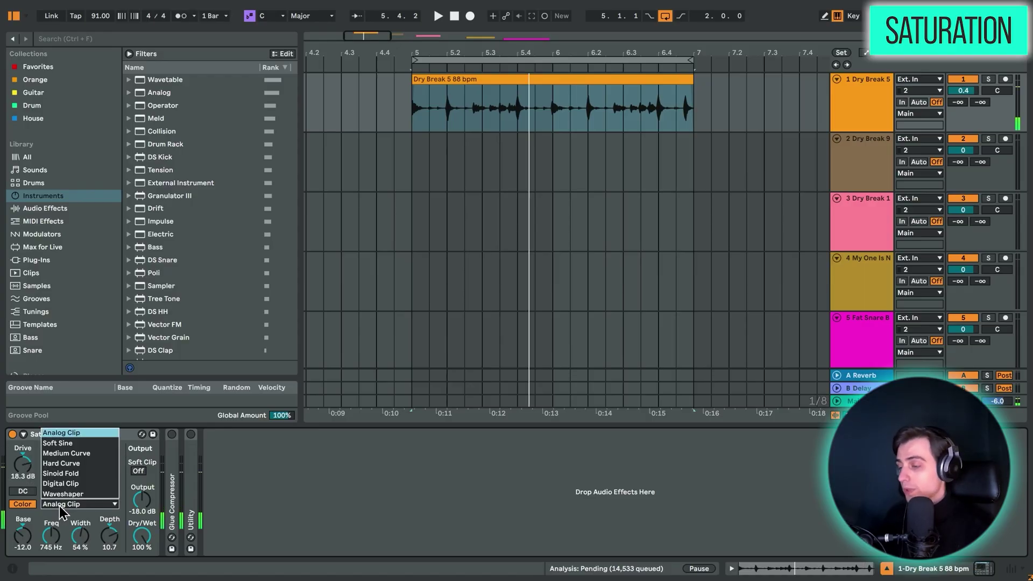
click(59, 506)
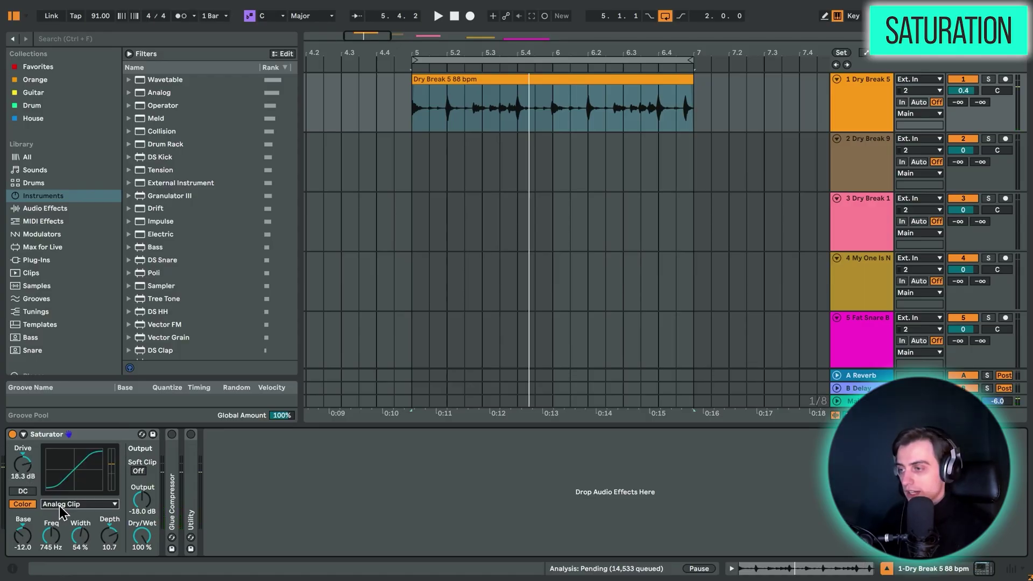
click(59, 506)
click(70, 454)
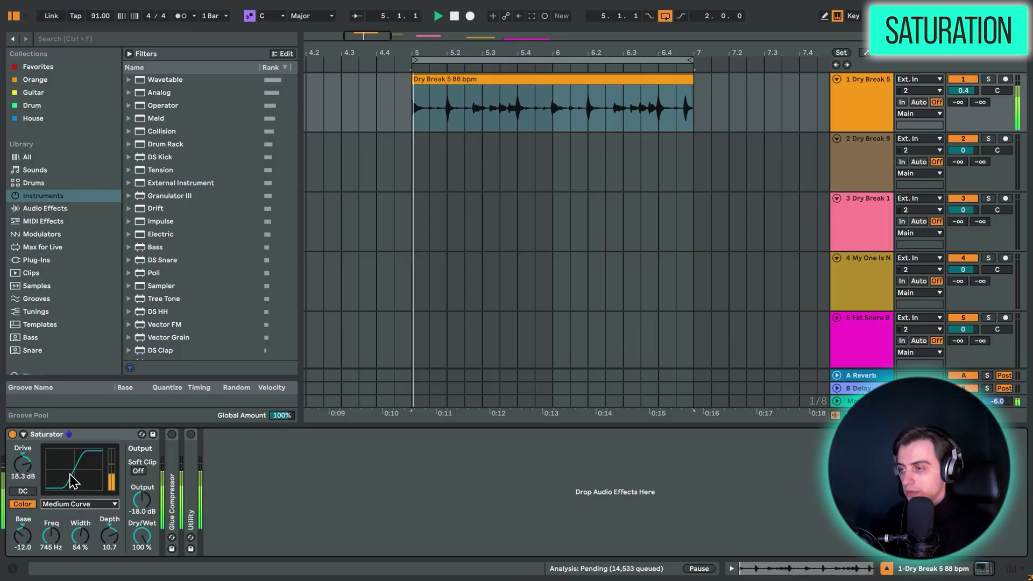
click(72, 505)
click(61, 473)
click(72, 504)
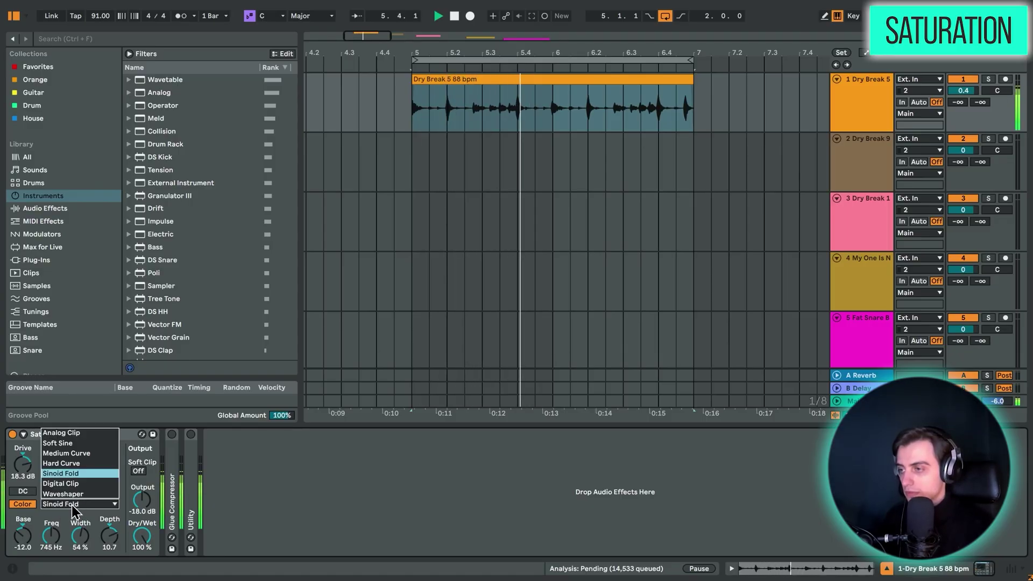
click(70, 454)
click(68, 504)
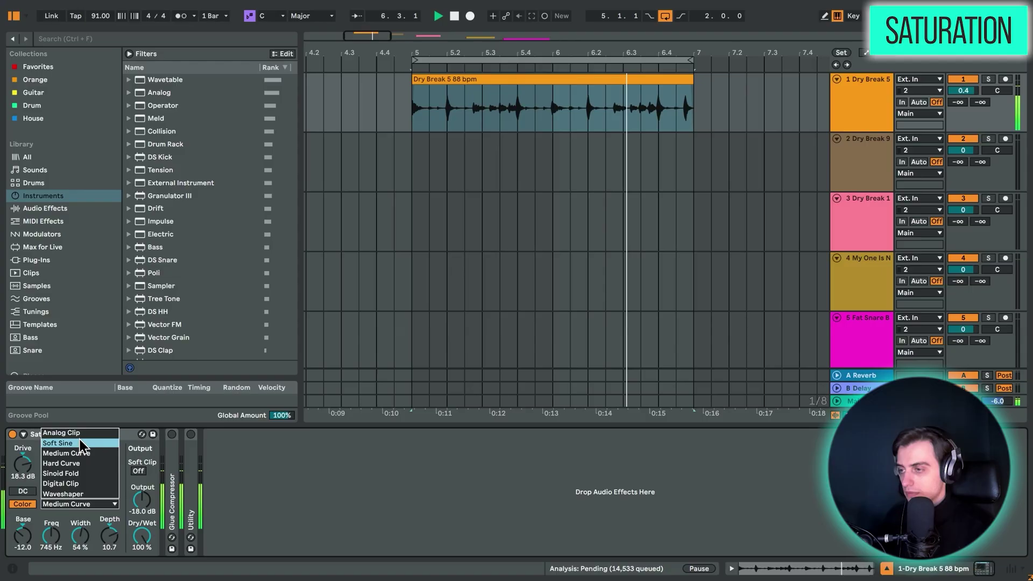
click(61, 433)
click(59, 506)
click(58, 505)
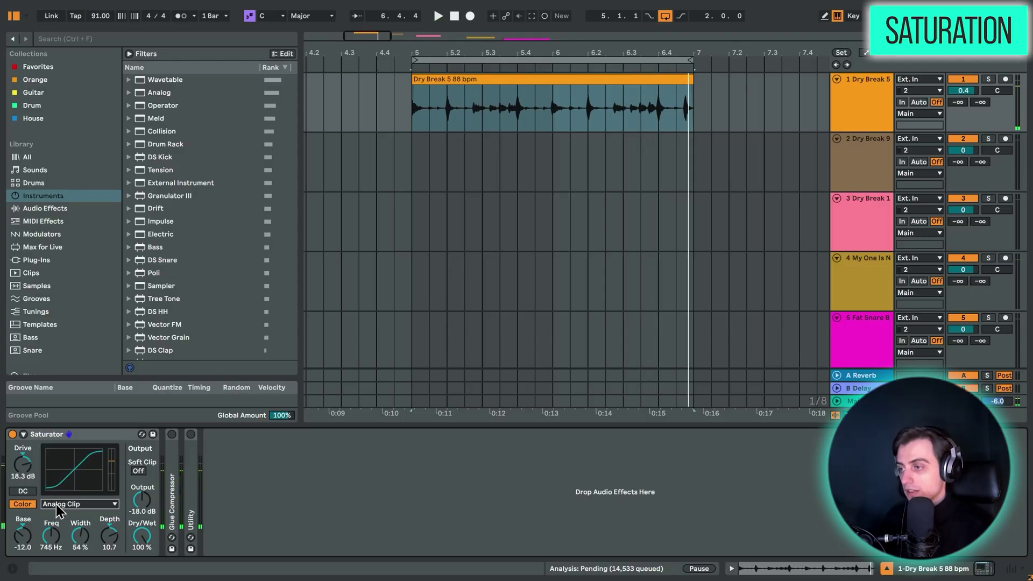
Set the Saturator's Drive to about 20.6 dB and its color controls to Base -9.14, Freq 1.77 kHz, Width 49 % and Depth 11.4
drag(26, 462, 26, 456)
key(space)
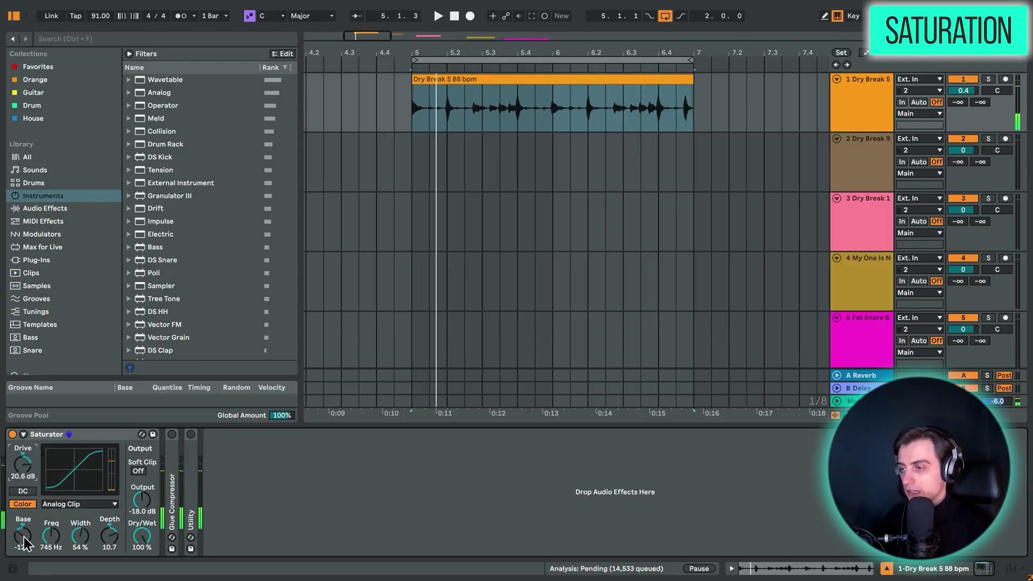
drag(24, 537, 112, 535)
key(space)
key(space)
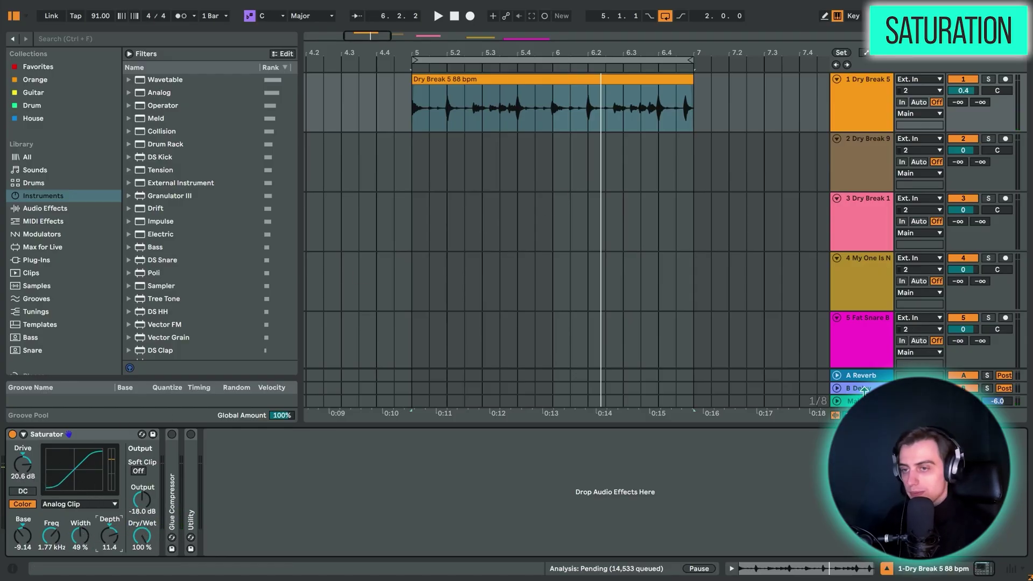
Set the Saturator's Drive to about 9.7 dB and Output to about -17.1 dB, and group the device into an Audio Effect Rack
click(27, 468)
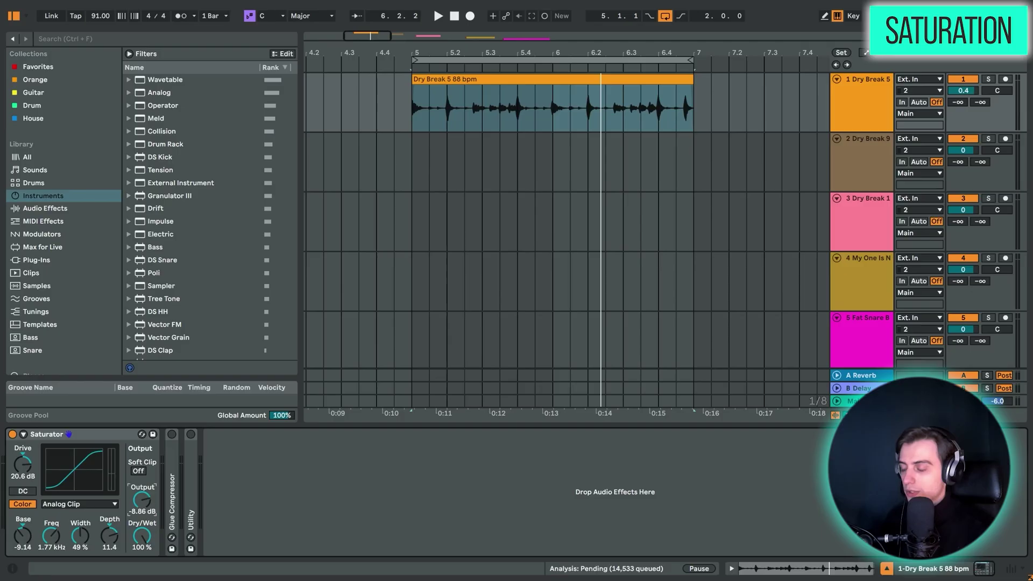
drag(10, 475, 10, 500)
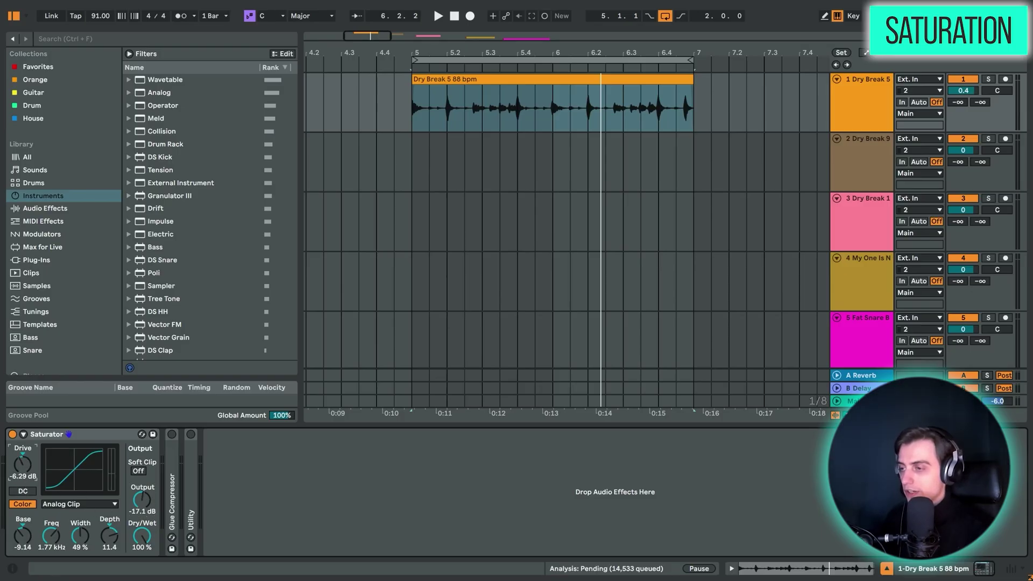
click(59, 441)
key(ctrl+g)
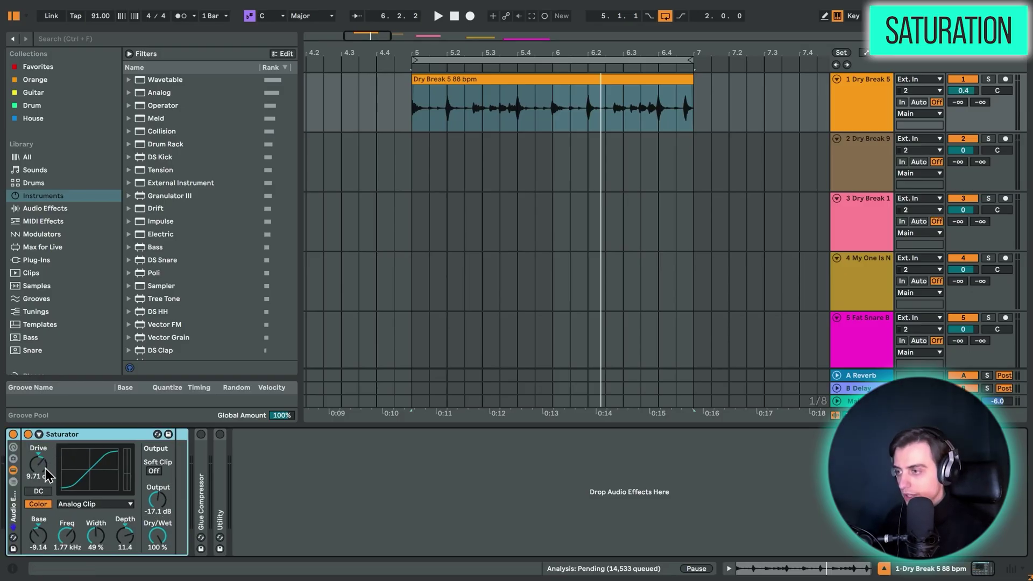
Show the rack's macro controls and map the Saturator's Drive and Output to Macro 1
click(15, 449)
click(130, 434)
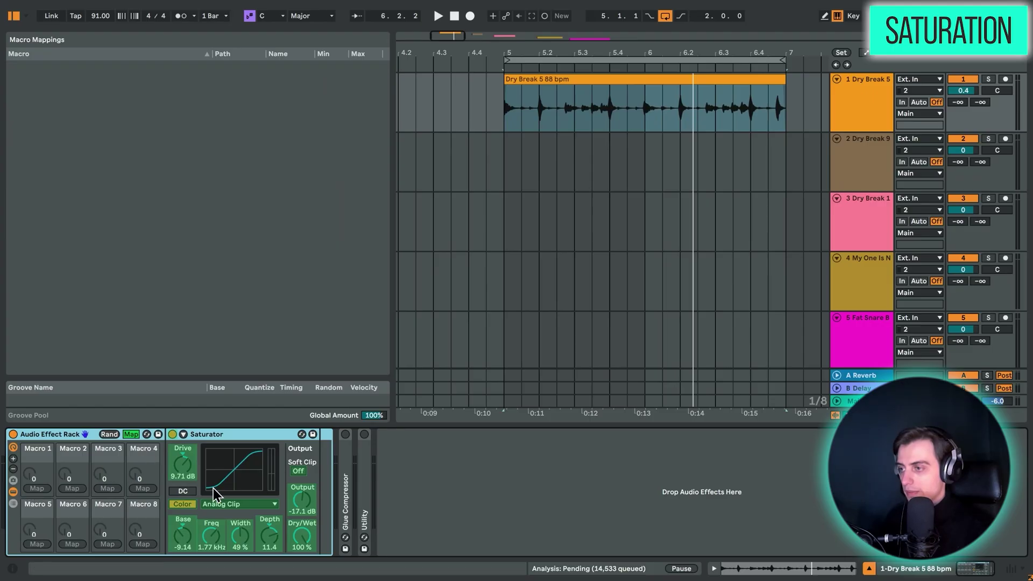
click(183, 464)
click(37, 488)
click(302, 503)
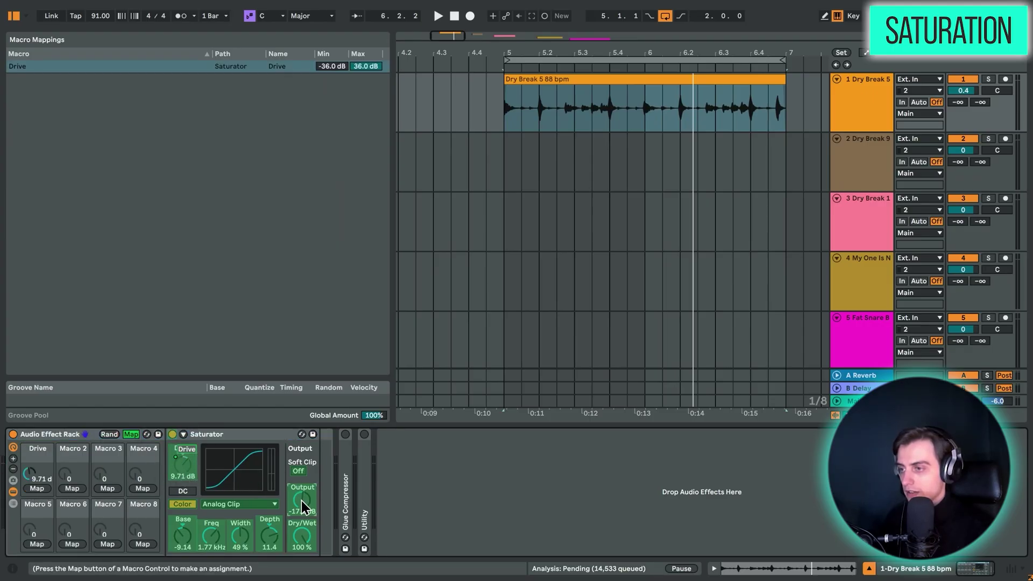
click(42, 490)
Set Macro 1's Output mapping to run from 0 to -36 dB and its Drive mapping minimum to 0 dB, then leave mapping mode
drag(366, 80, 336, 11)
click(133, 435)
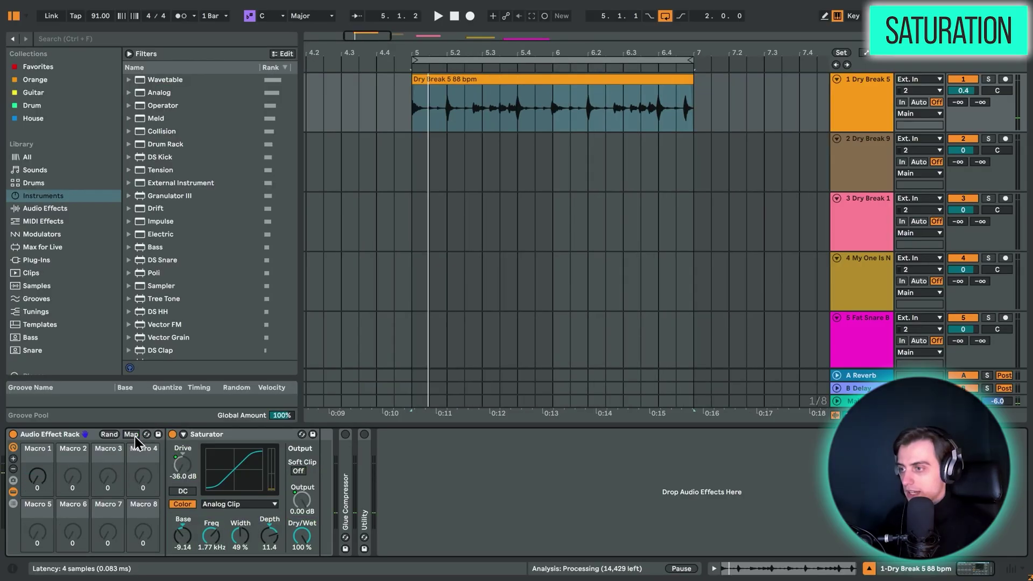
click(134, 436)
click(338, 66)
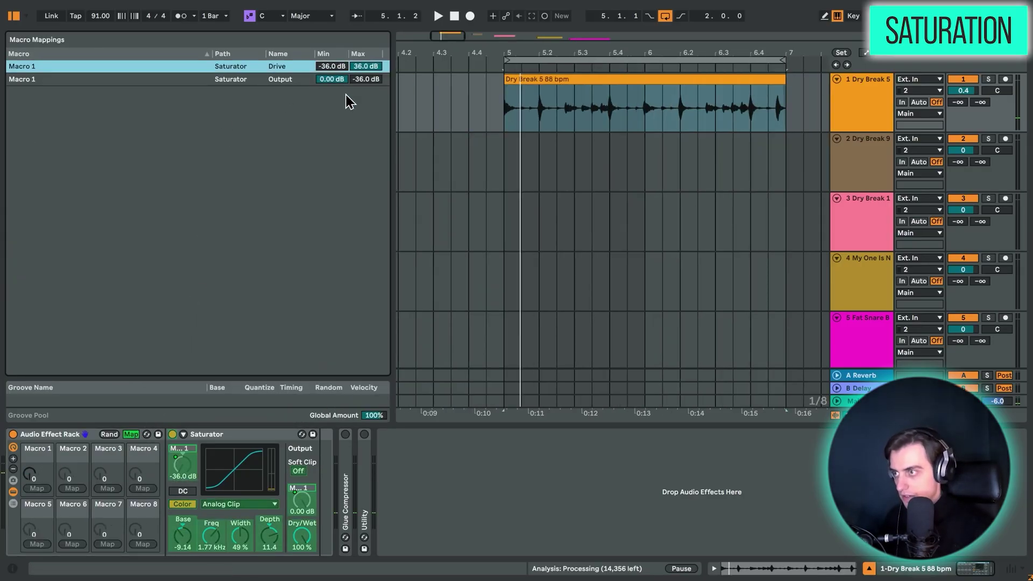
text(0)
key(Return)
click(131, 435)
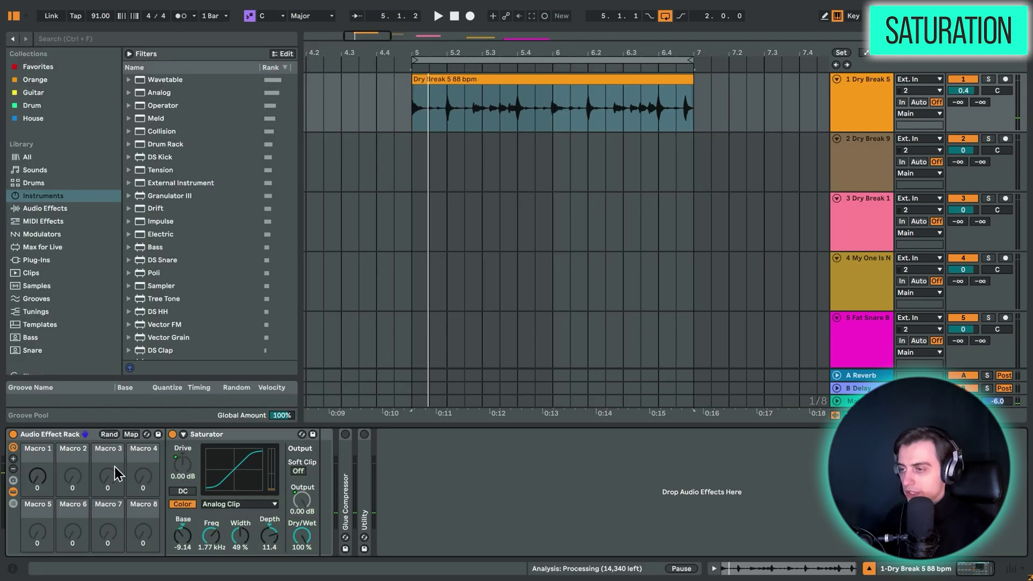
Sweep Macro 1 while the loop plays, leaving it at about 90
key(space)
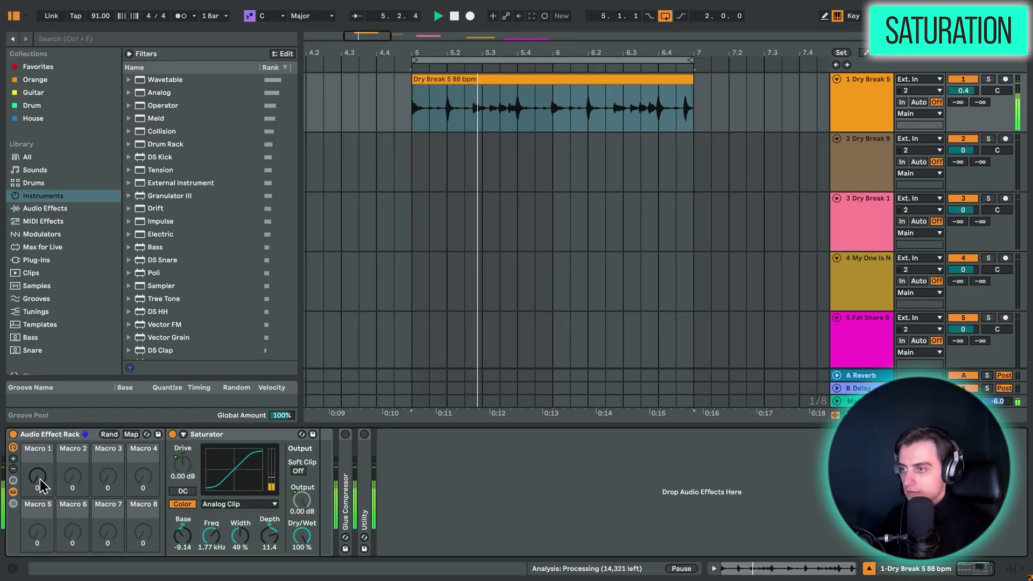
mouse_move(40, 479)
mouse_down()
mouse_move(37, 420)
mouse_move(38, 491)
mouse_up()
key(space)
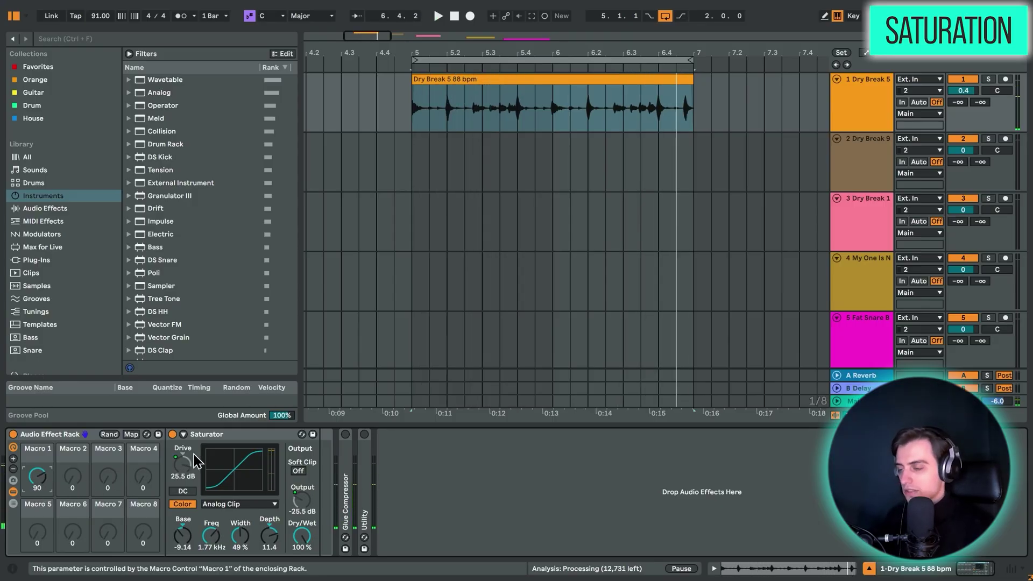
Expand the Utility device and lower the Saturator's Depth to about 8.76
double_click(367, 452)
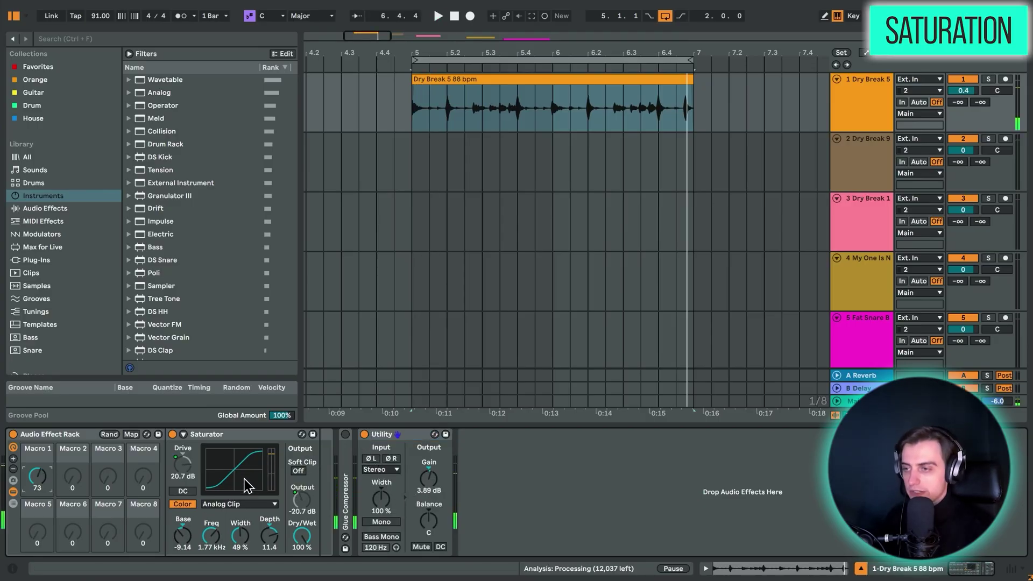
drag(274, 515, 274, 533)
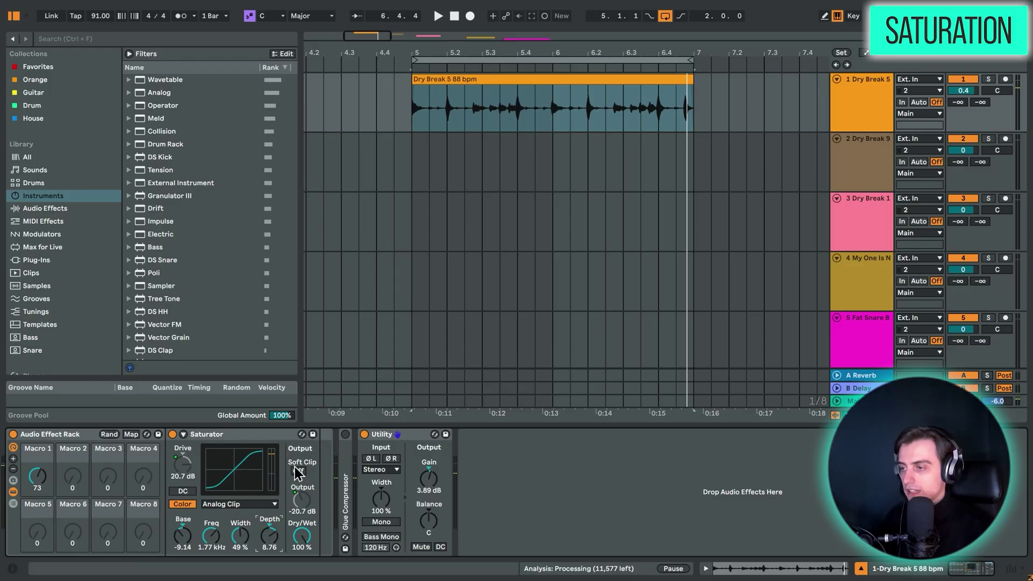
Expand the Glue Compressor, audition the loop through it and select its Attack control
double_click(345, 474)
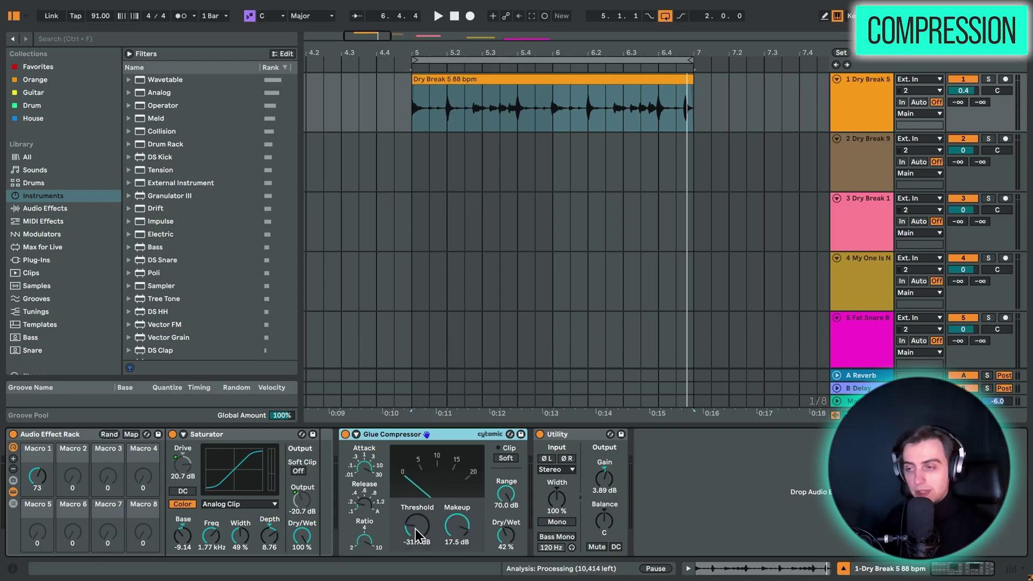
key(space)
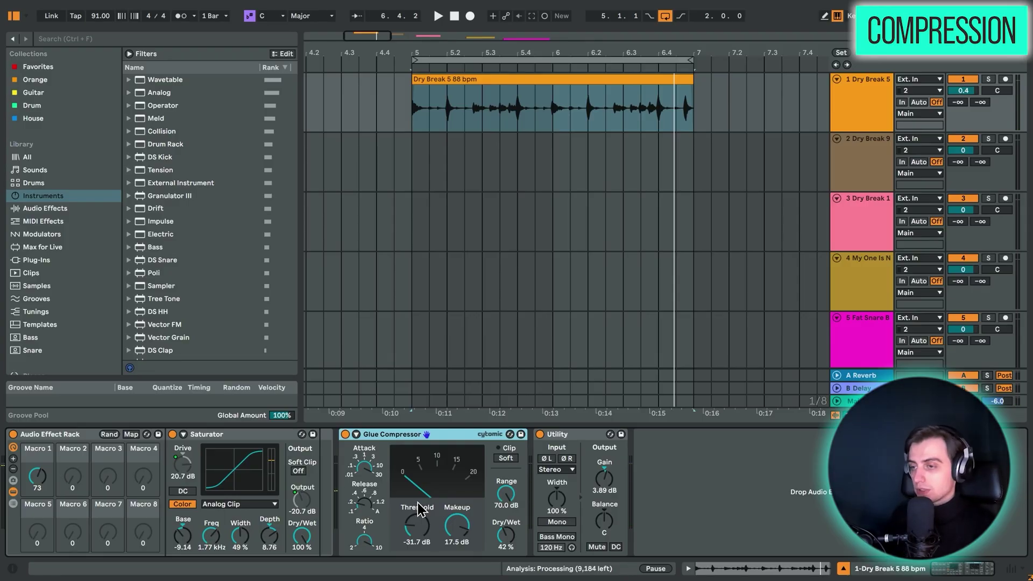
click(364, 472)
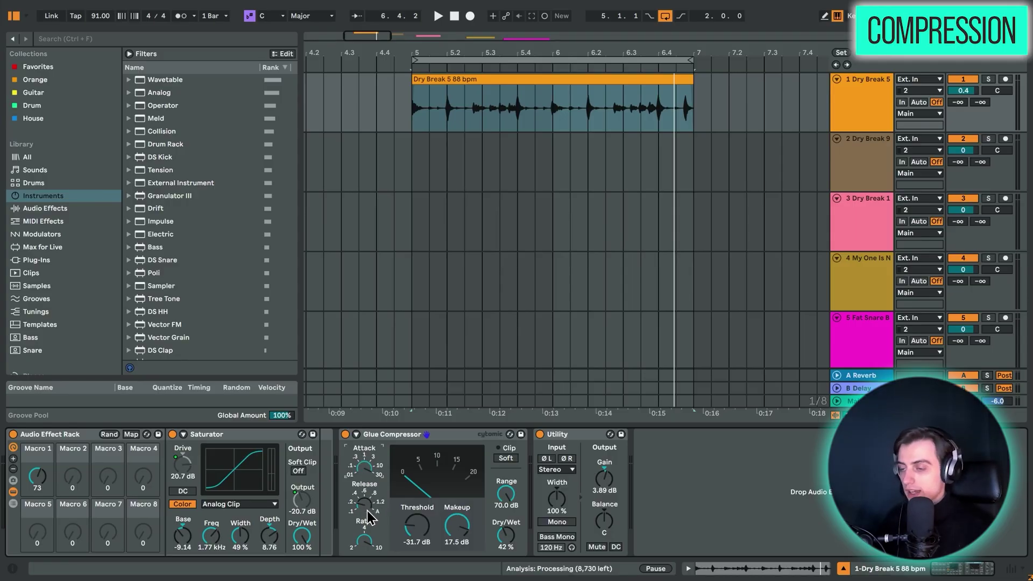
Set the Glue Compressor's Threshold to -30.8 dB and its Dry/Wet to 100% while auditioning the loop
click(365, 540)
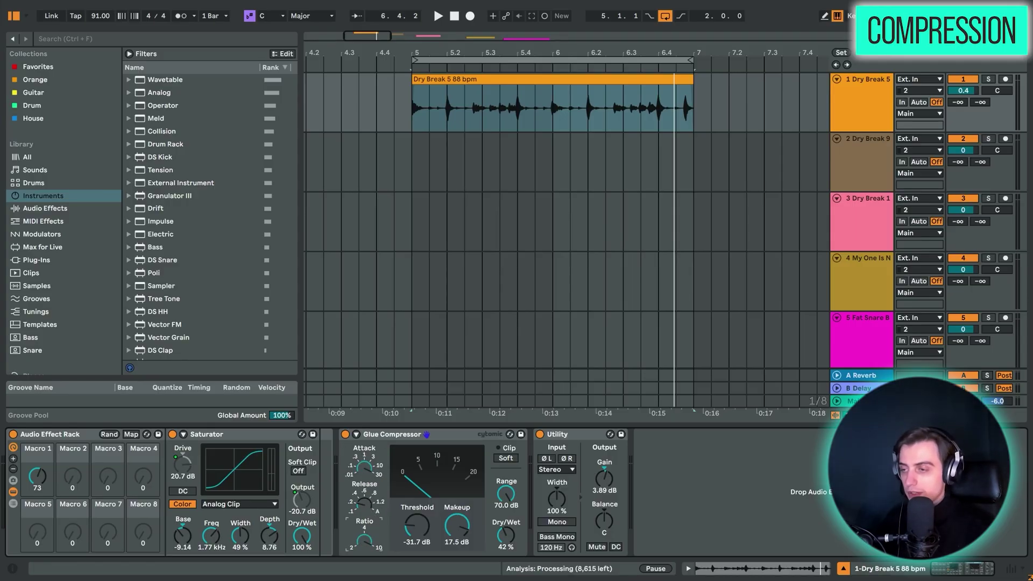
key(space)
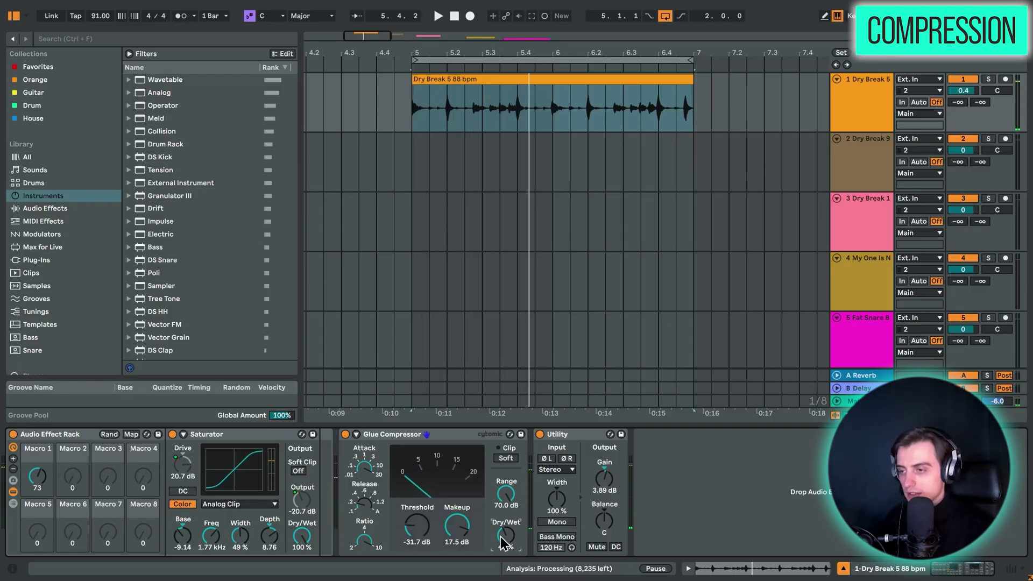
key(space)
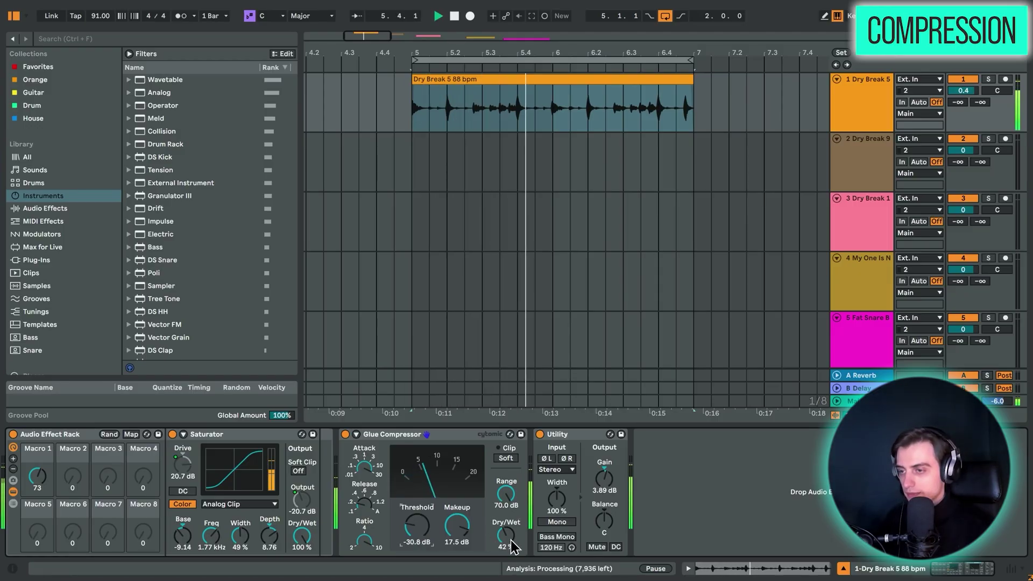
key(space)
drag(506, 544, 510, 468)
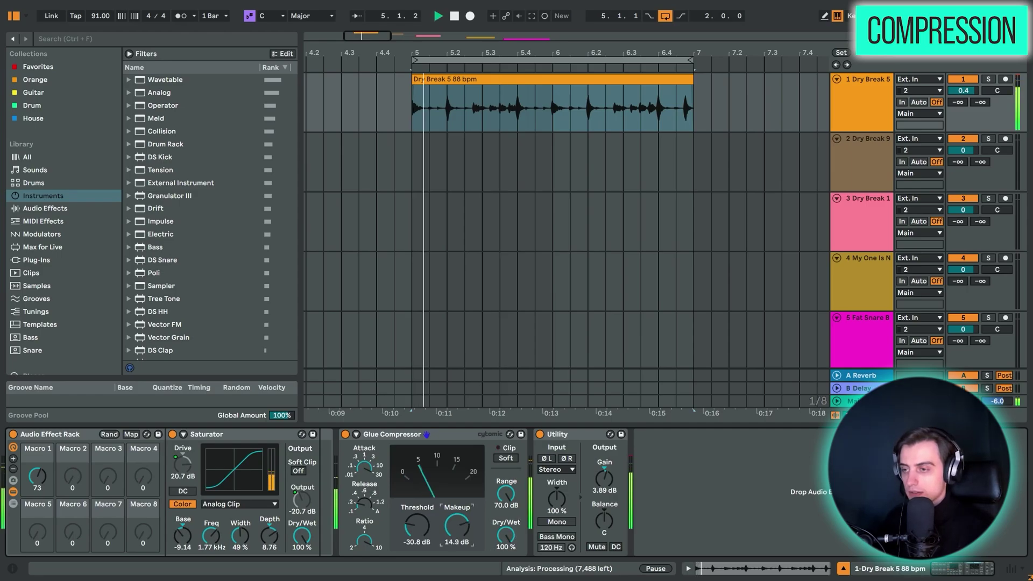
Set the Glue Compressor's Makeup to 17.5 dB and blend its Dry/Wet down to 41%
key(space)
drag(457, 523, 463, 533)
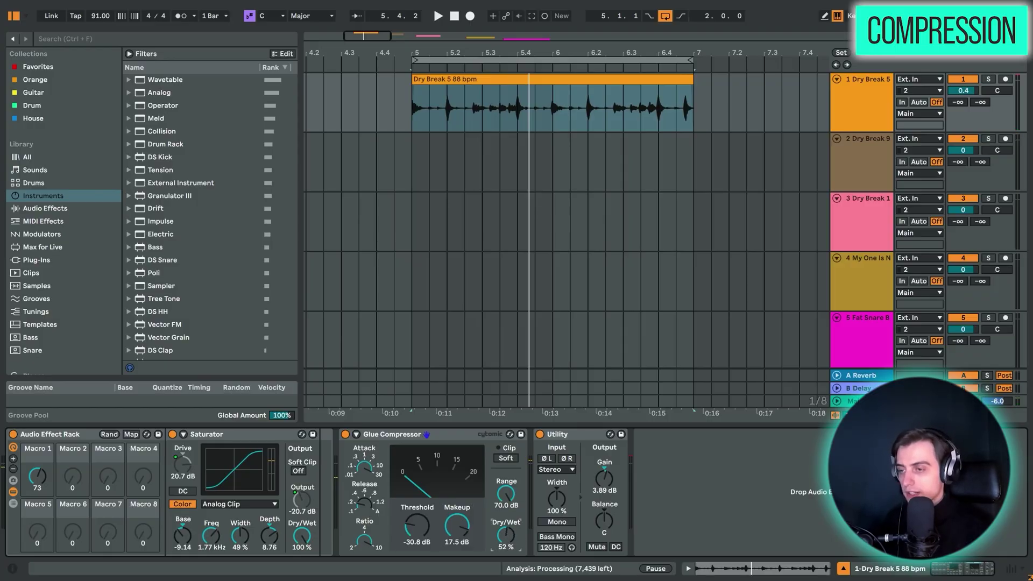
key(space)
drag(506, 536, 505, 529)
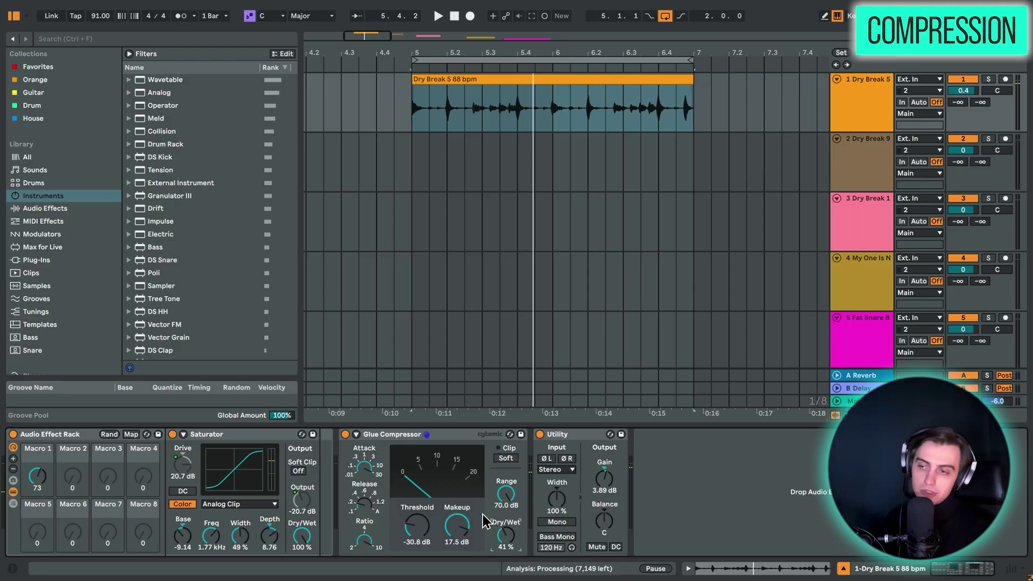
click(383, 436)
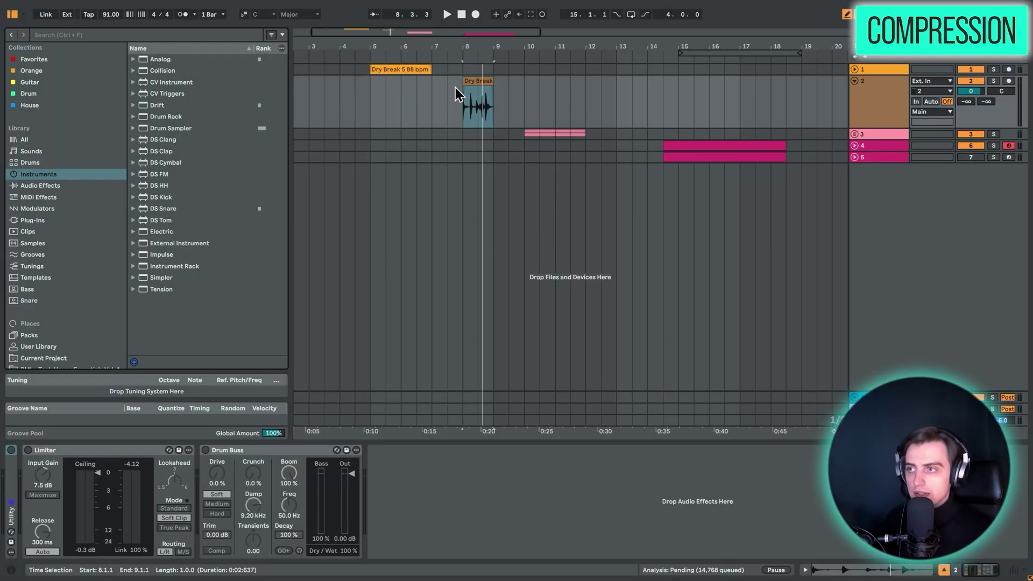
Loop the Dry Break 9 93 bpm clip on the second track and listen to it without processing
click(458, 81)
key(ctrl+l)
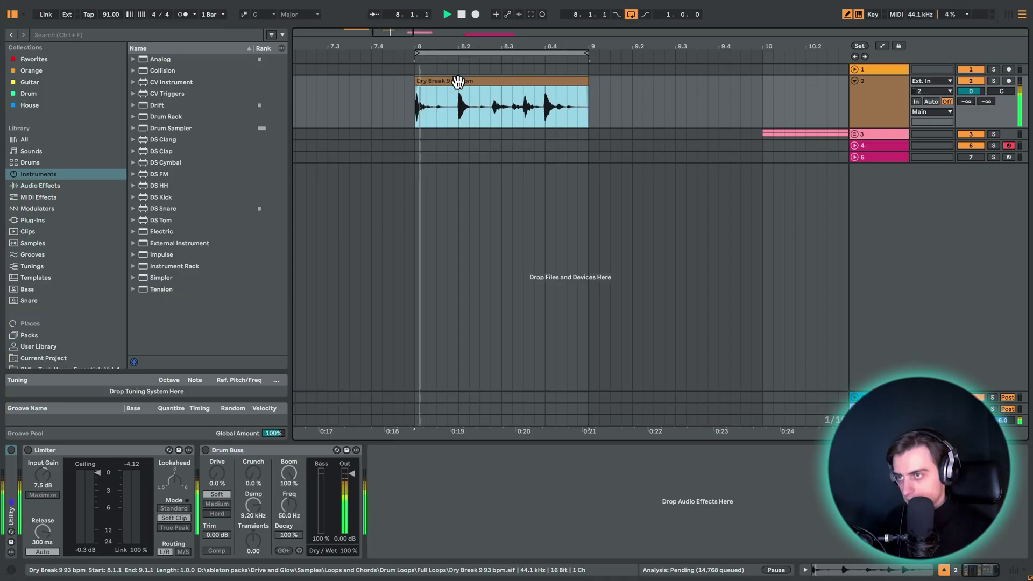
key(space)
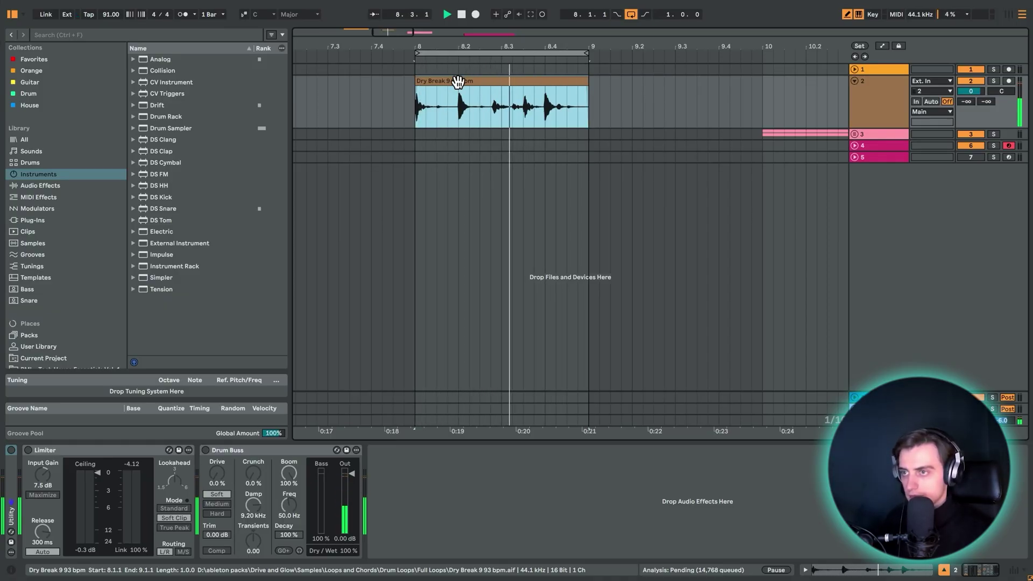
key(space)
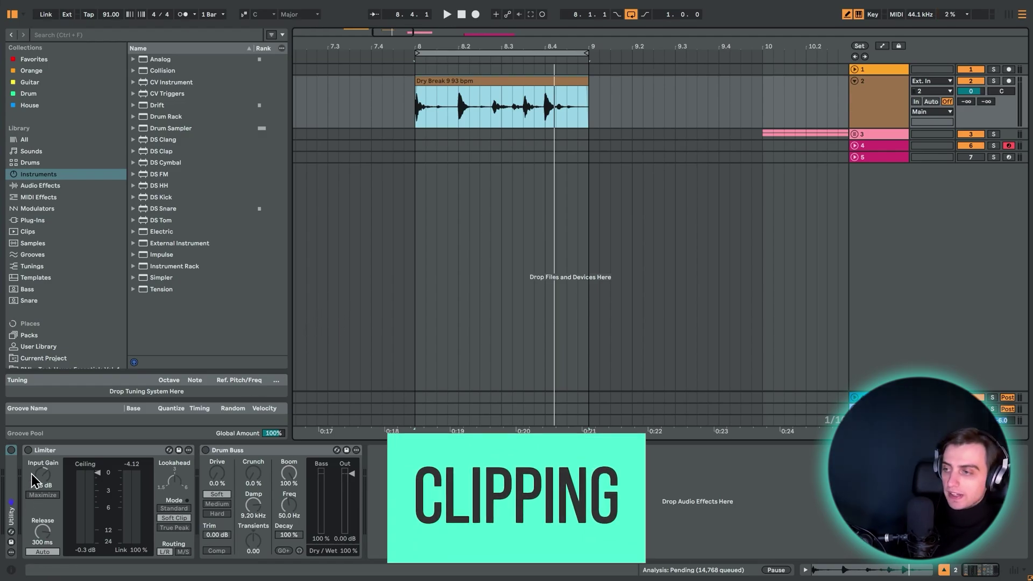
Enable the Limiter and compare the playing loop with it bypassed and active
click(28, 450)
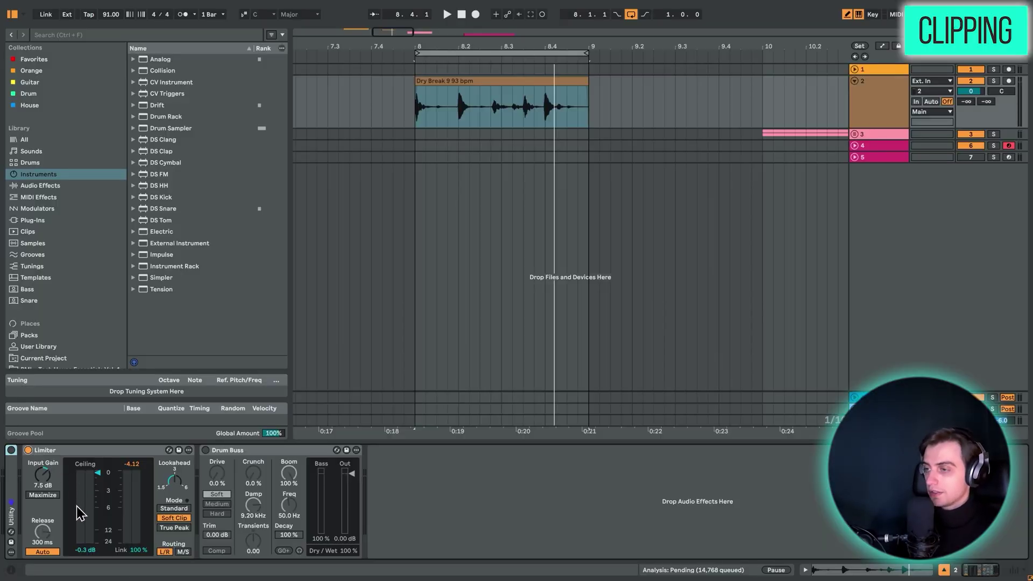
key(space)
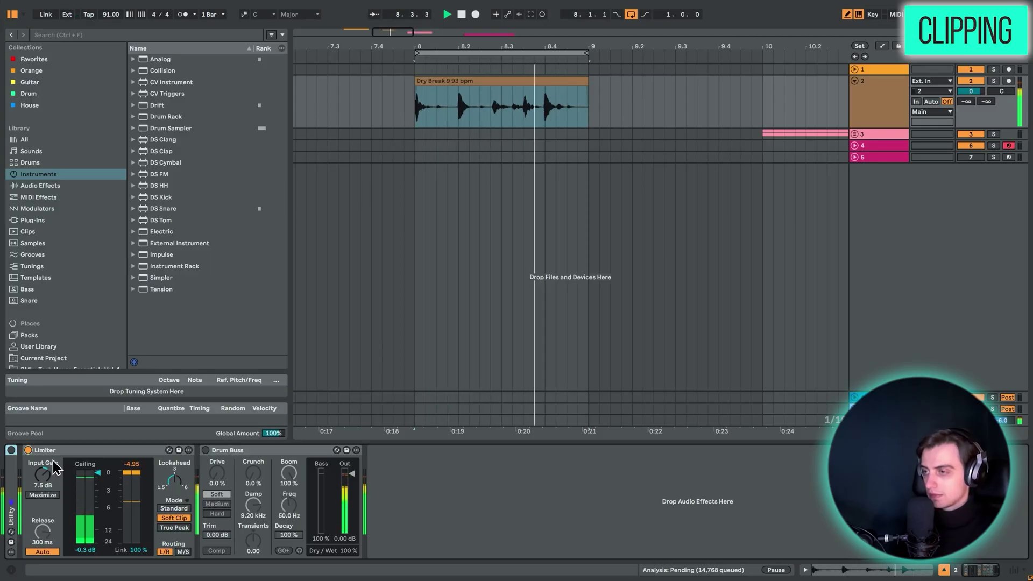
click(28, 451)
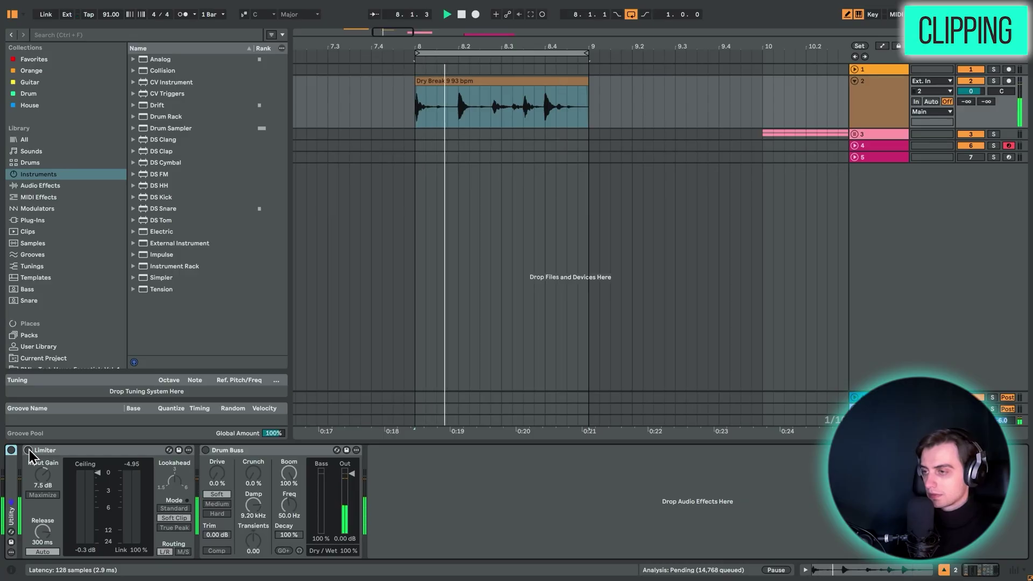
click(28, 451)
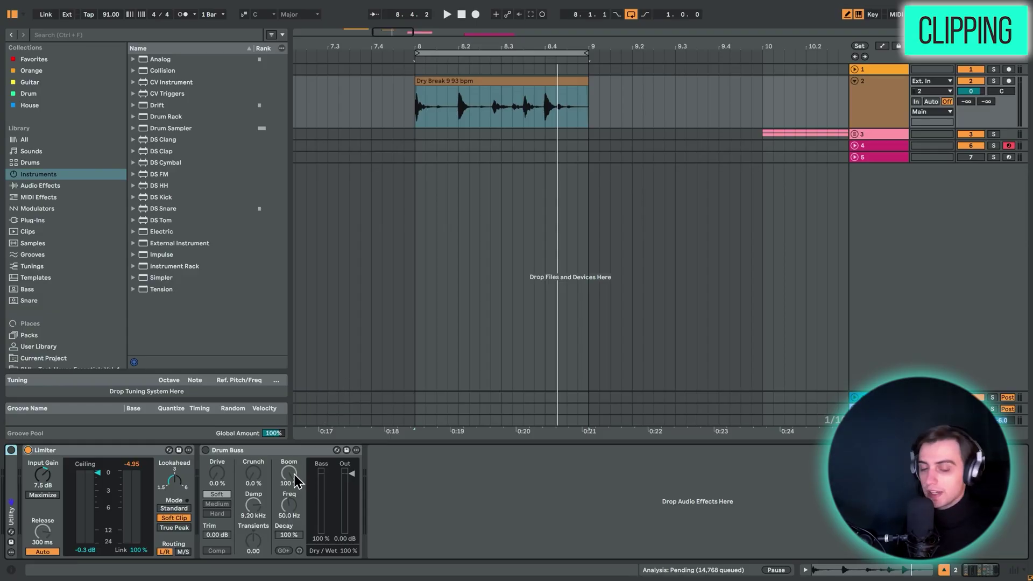
Enable Drum Buss with its Boom at 0% and place it before the Limiter in the chain
click(208, 452)
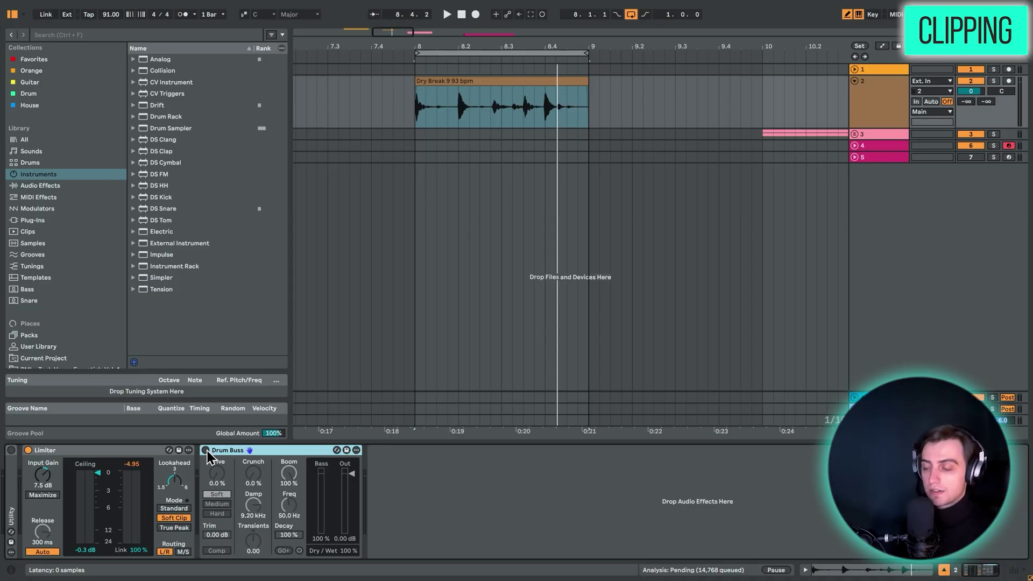
click(206, 451)
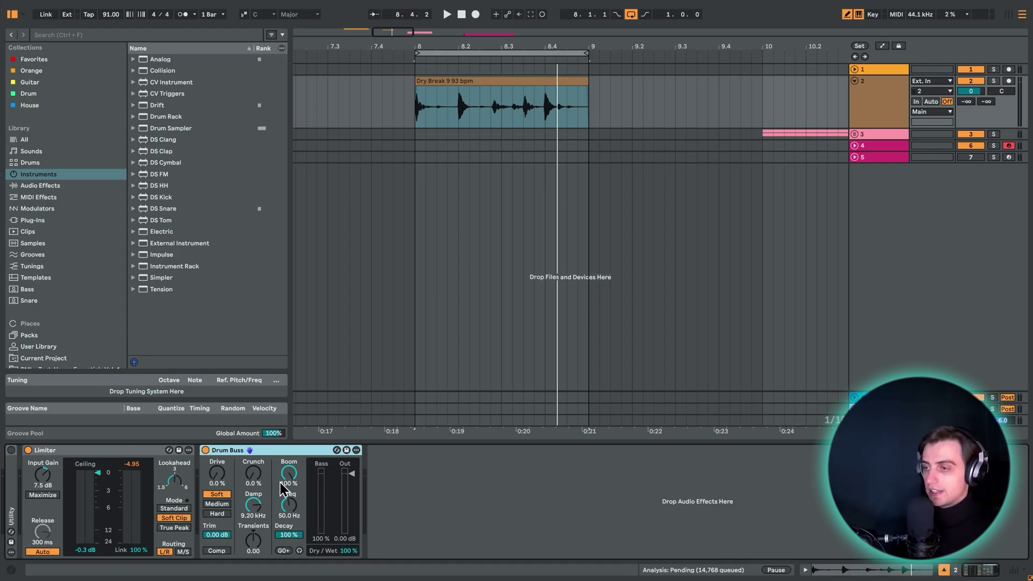
drag(282, 482, 281, 549)
drag(228, 450, 48, 486)
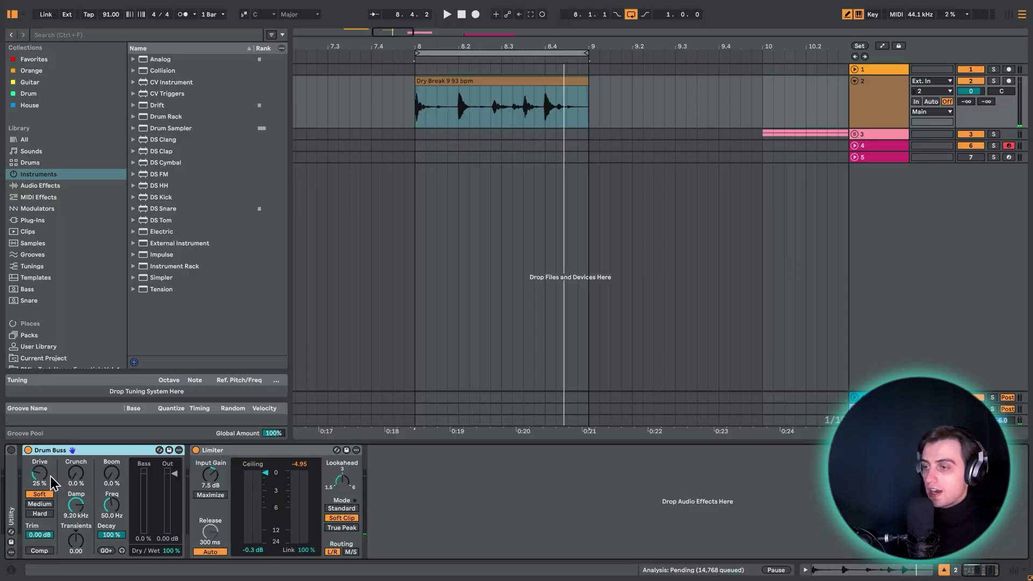
Audition Drum Buss's Drive at about 53% with the Limiter's Input Gain at 2.3 dB, returning Drive to 0%
key(space)
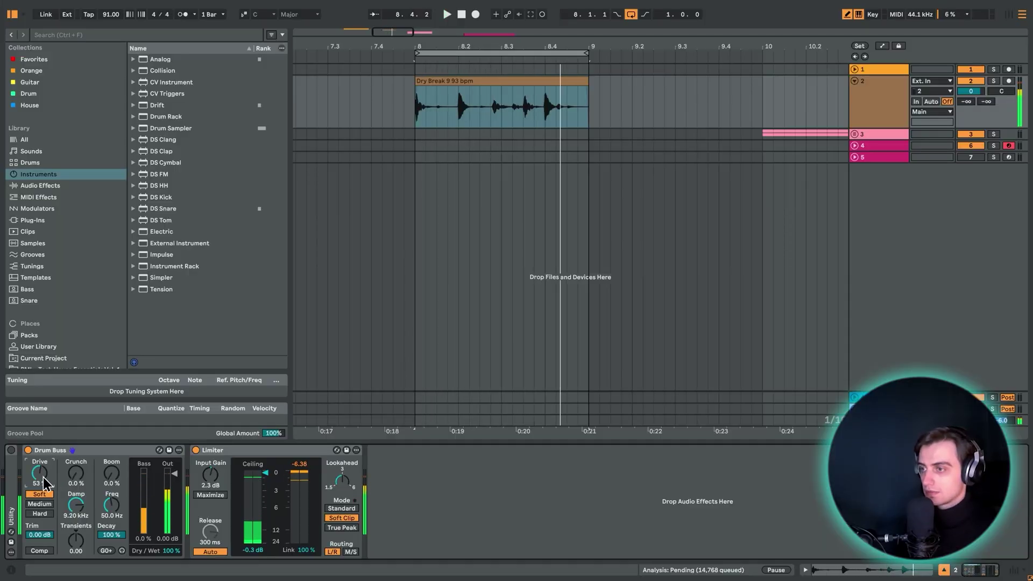
key(space)
drag(47, 475, 48, 533)
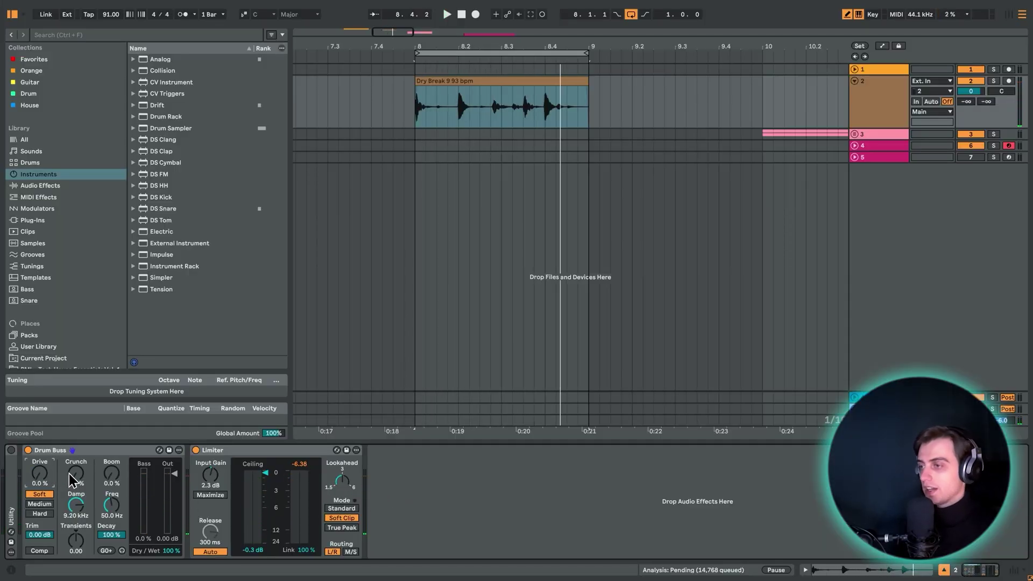
Raise Drum Buss's Crunch to 100% while auditioning the loop
click(73, 478)
drag(76, 474, 76, 430)
key(space)
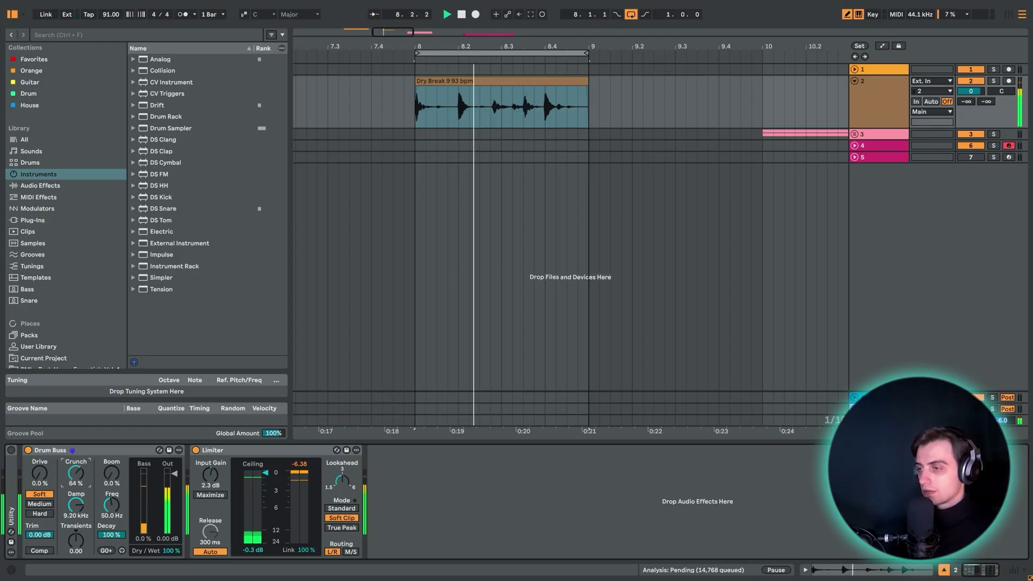
drag(75, 474, 76, 465)
key(space)
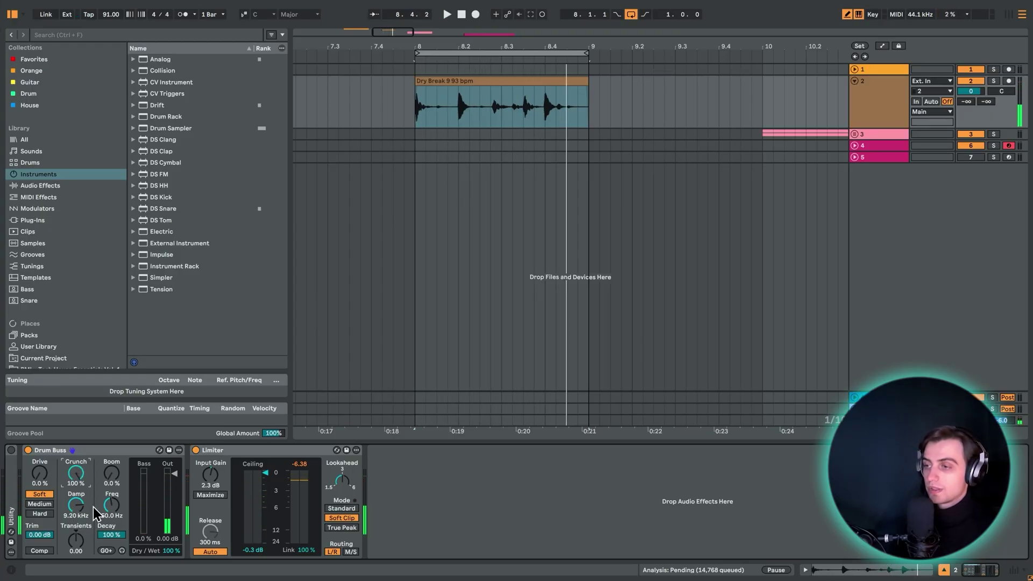
Lower Drum Buss's Damp frequency to about 1.31 kHz while auditioning the loop
drag(76, 505, 76, 543)
key(space)
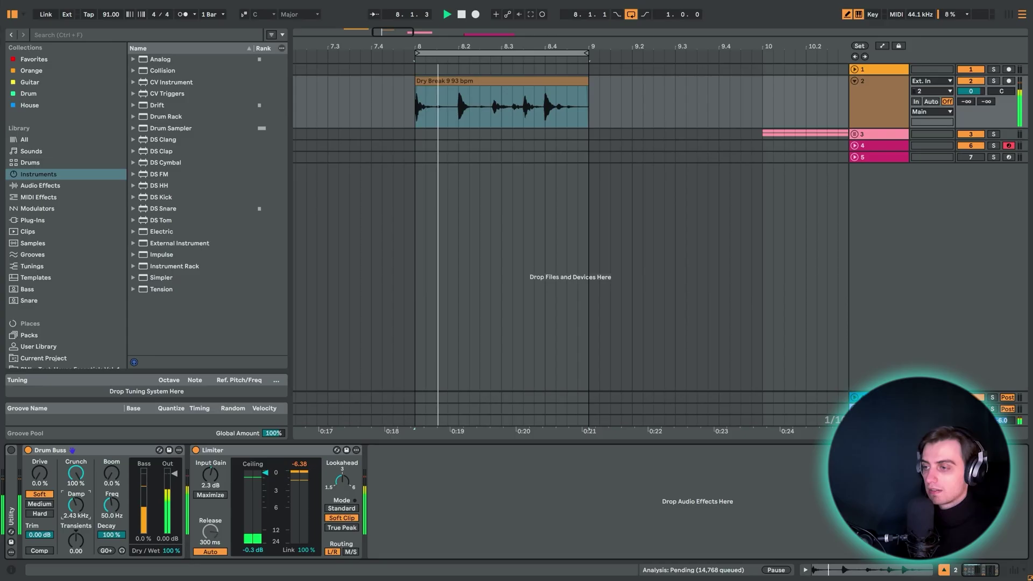
key(space)
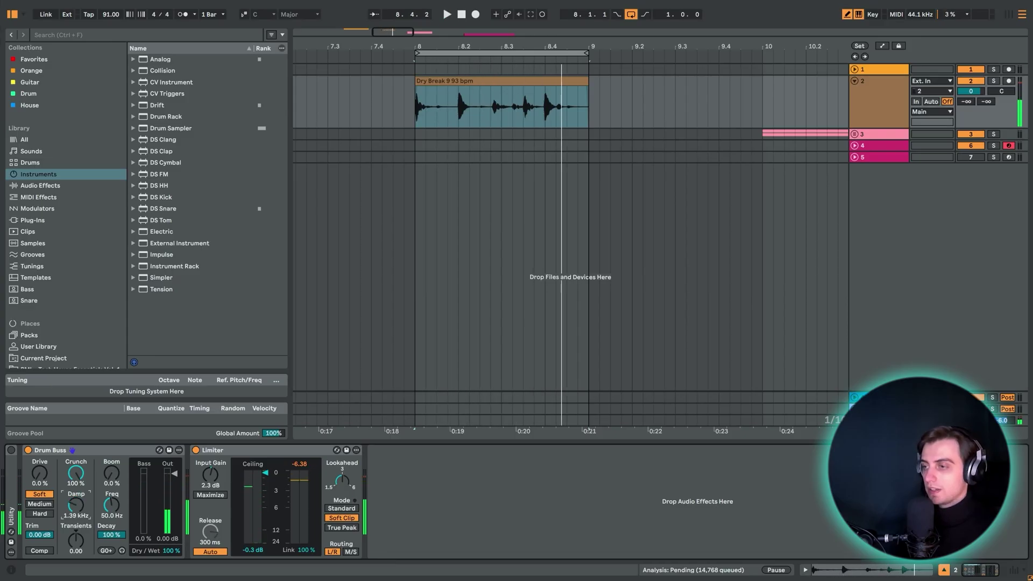
drag(76, 506, 76, 515)
key(space)
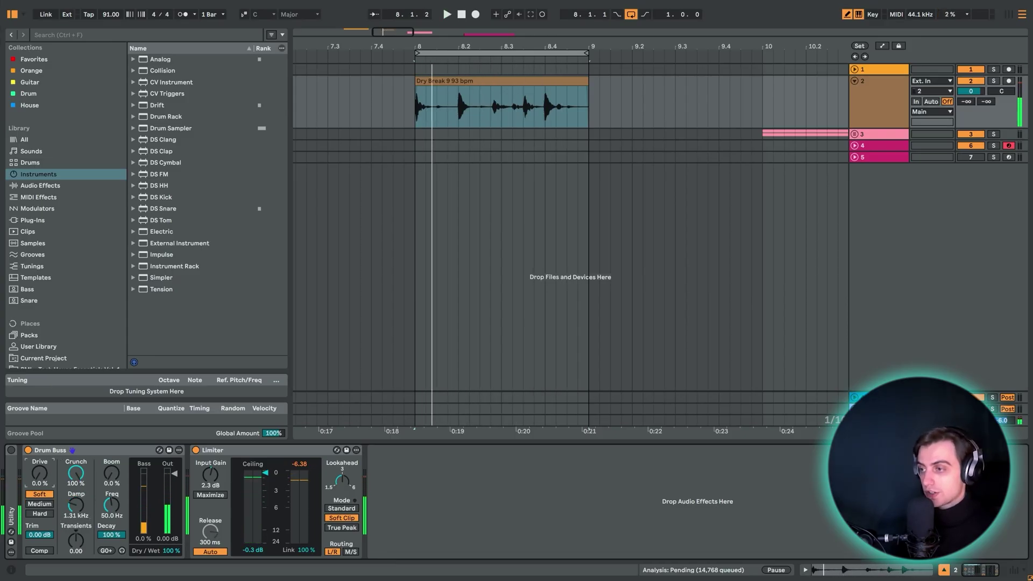
Try Drum Buss in parallel with Drive at about 57% and Dry/Wet at about 25%
drag(39, 473, 39, 451)
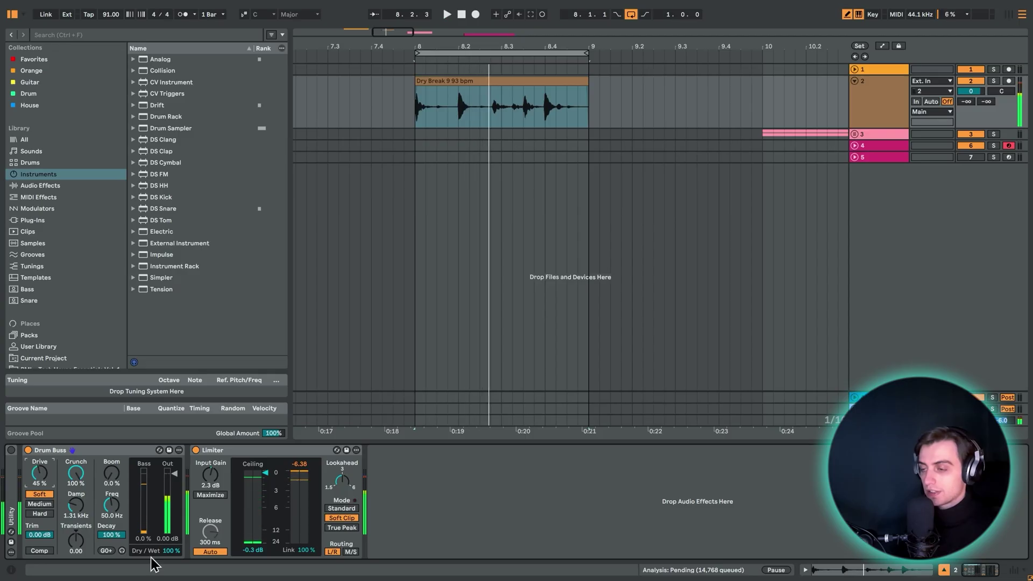
drag(170, 554, 170, 577)
key(space)
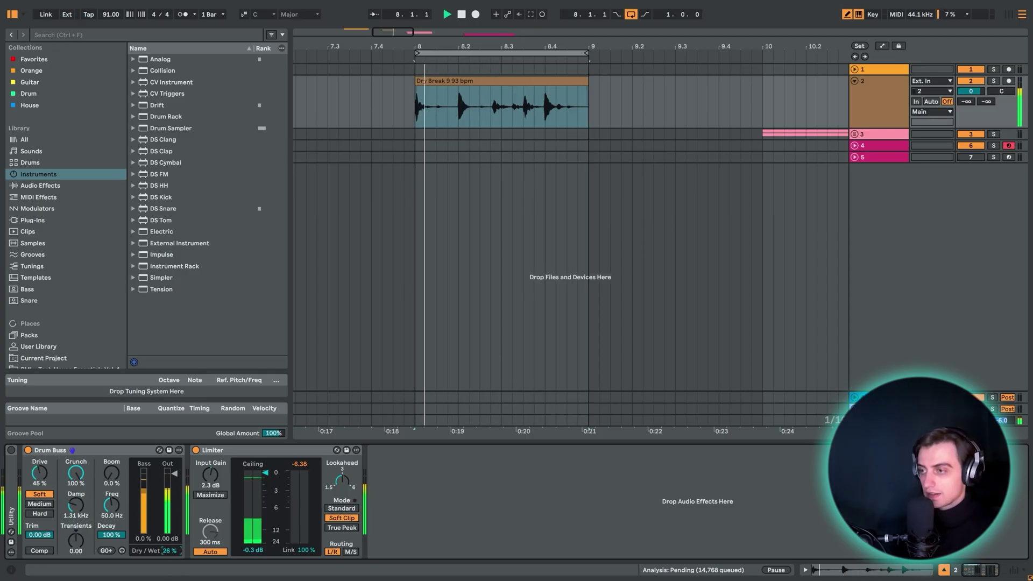
drag(39, 473, 39, 467)
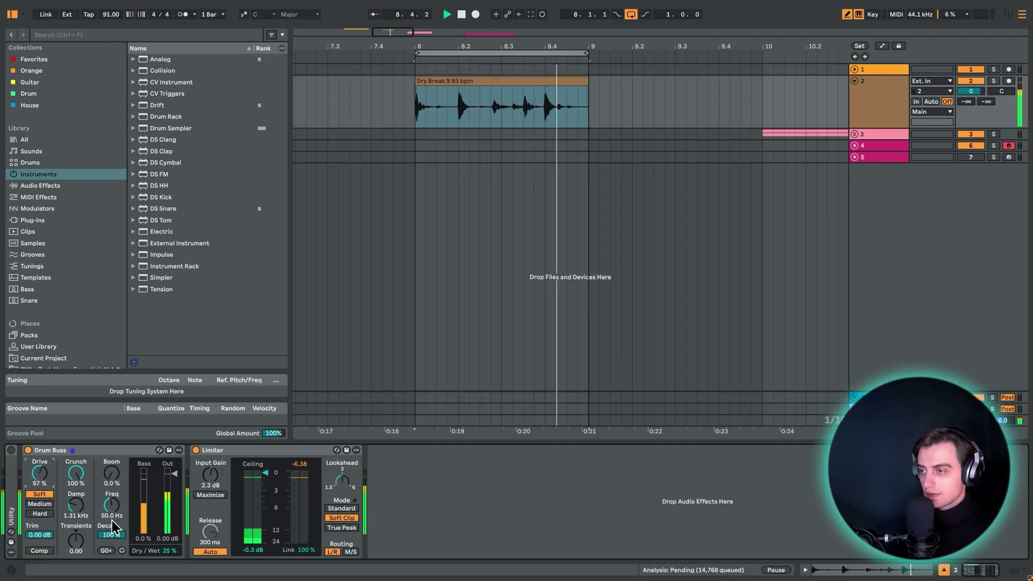
key(space)
Reset Drum Buss's Dry/Wet, Drive and Crunch to their default values
double_click(170, 550)
double_click(39, 474)
double_click(76, 474)
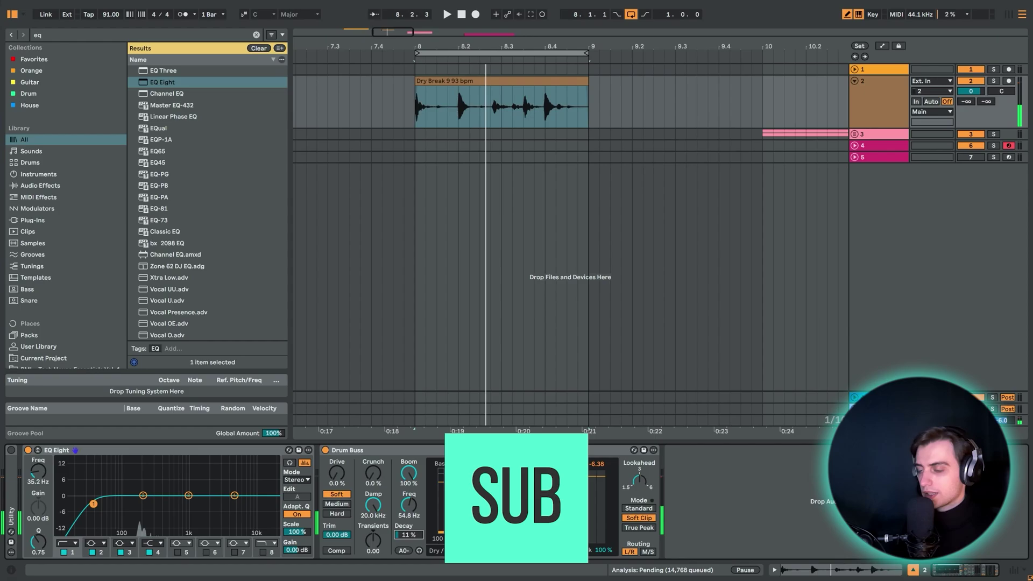
Compare the loop with Drum Buss bypassed and active at 0% Boom Decay, and raise the Decay to 55%
double_click(409, 535)
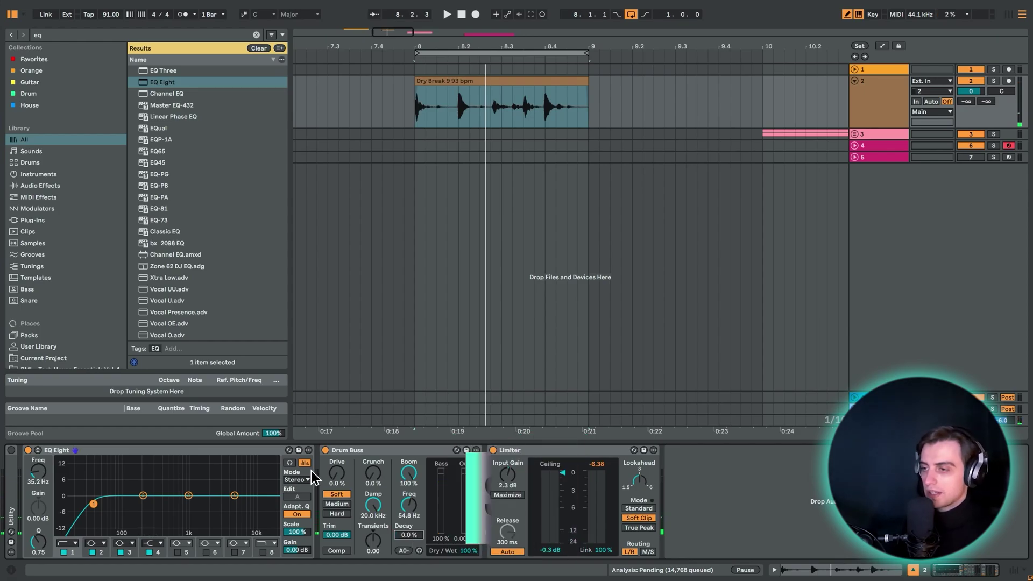
key(space)
click(325, 451)
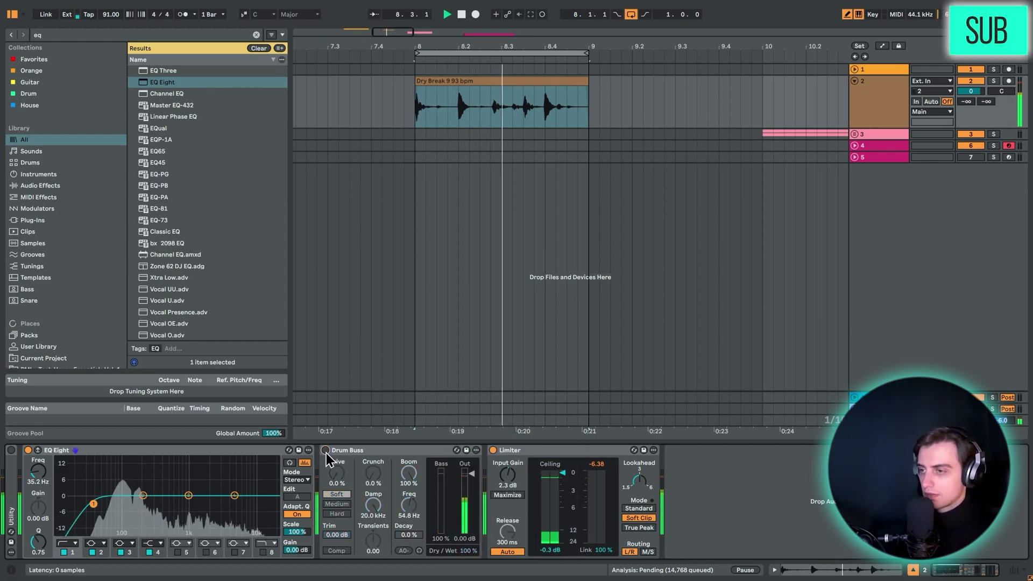
click(326, 451)
key(space)
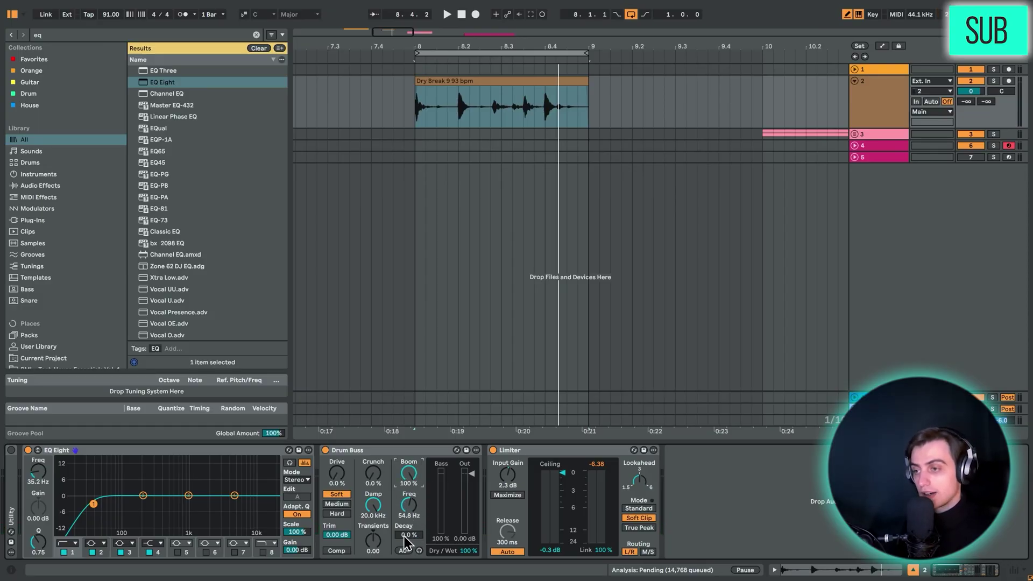
drag(409, 536, 408, 505)
key(space)
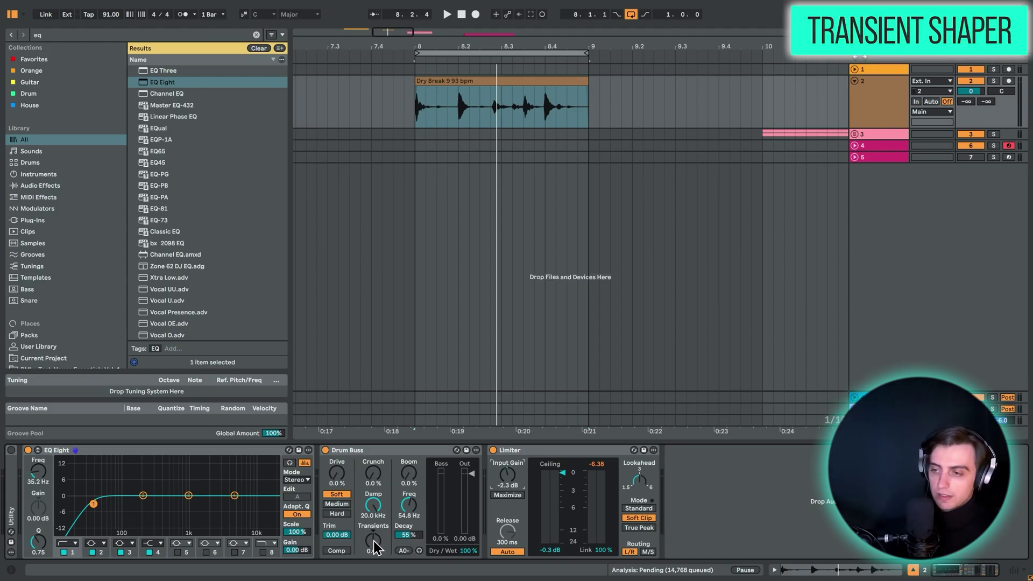
Raise Drum Buss's Transients to about 0.59 while auditioning the loop
key(space)
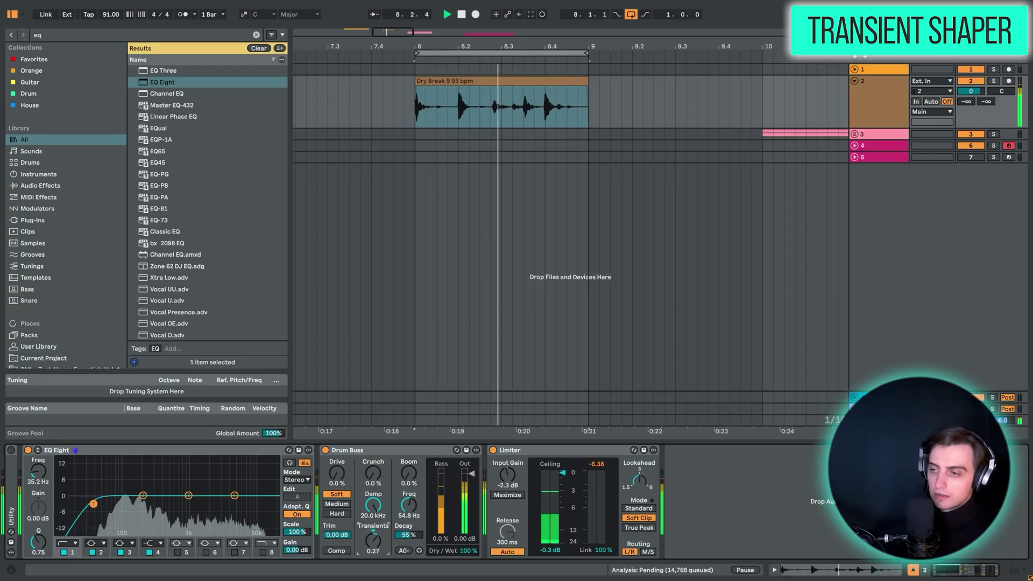
mouse_move(373, 532)
mouse_down()
mouse_move(373, 520)
mouse_move(373, 576)
mouse_move(373, 538)
mouse_up()
key(space)
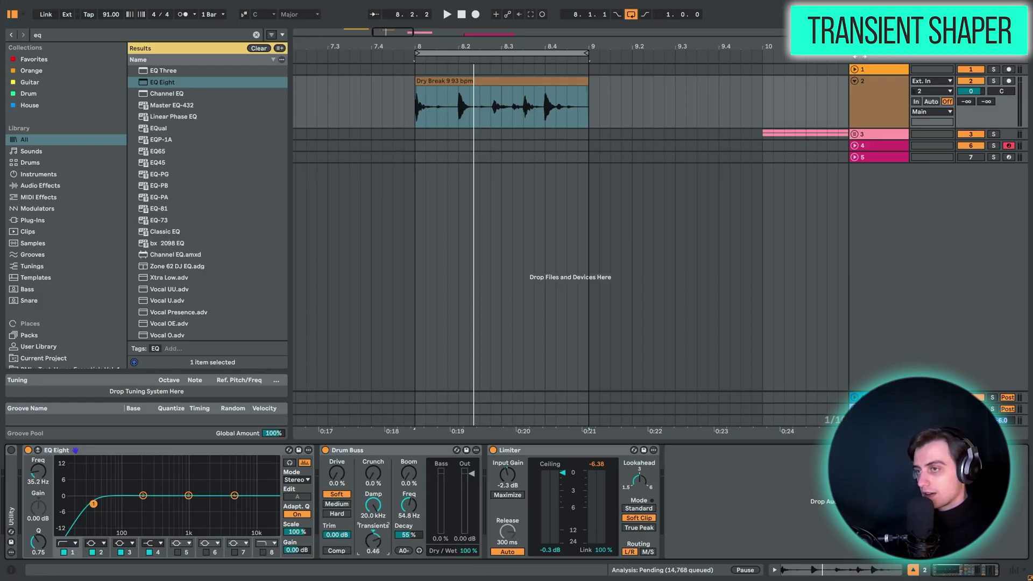
drag(373, 539, 373, 537)
key(space)
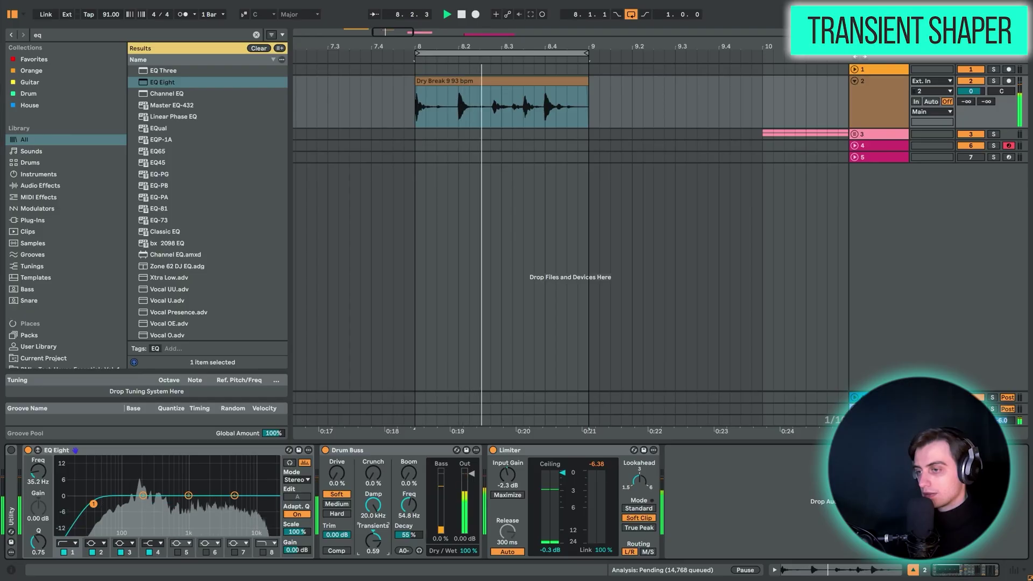
Audition Drum Buss's Transients at about -0.56 for comparison, and set the control to about 0.54
key(space)
drag(372, 538, 379, 550)
key(space)
key(space)
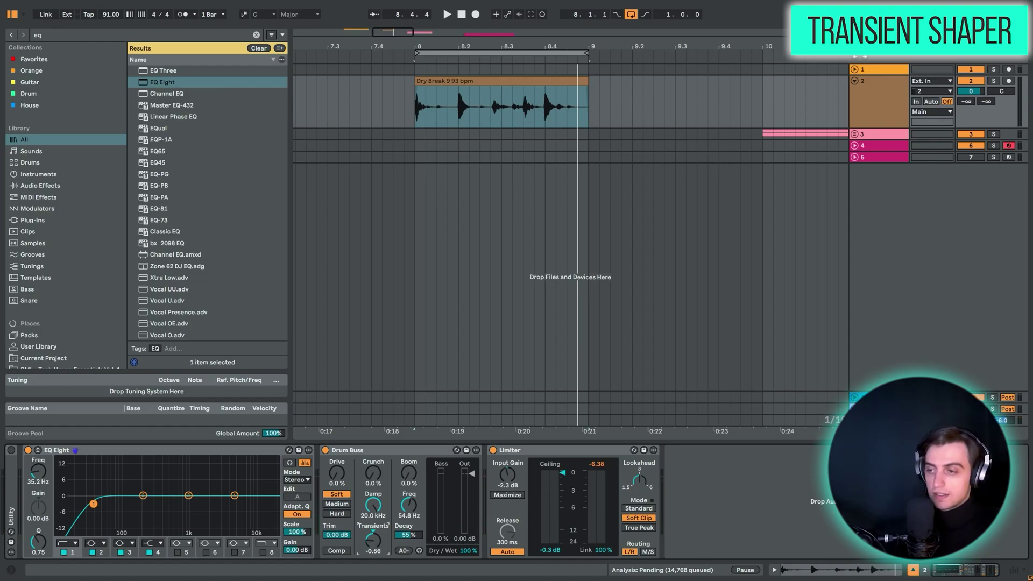
key(space)
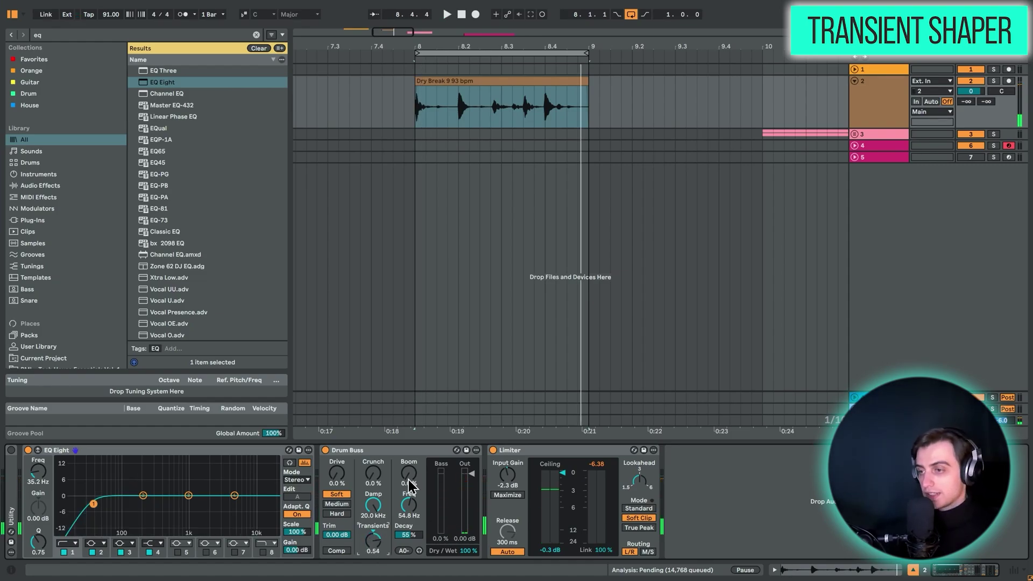
Set Drum Buss's Boom to 50% and the Limiter's Input Gain to about 6.5 dB while auditioning the loop
drag(408, 480, 408, 451)
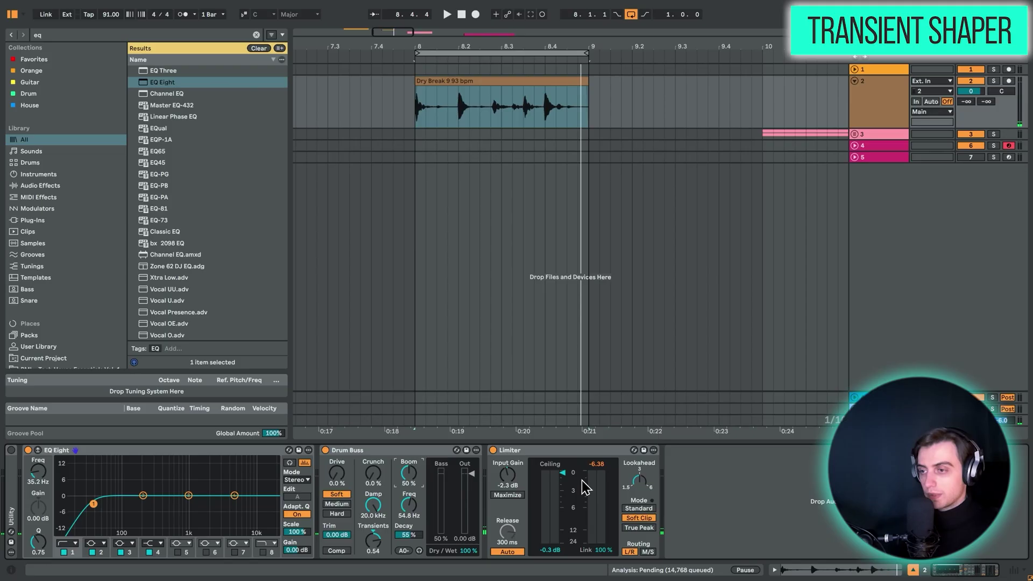
drag(507, 475, 508, 457)
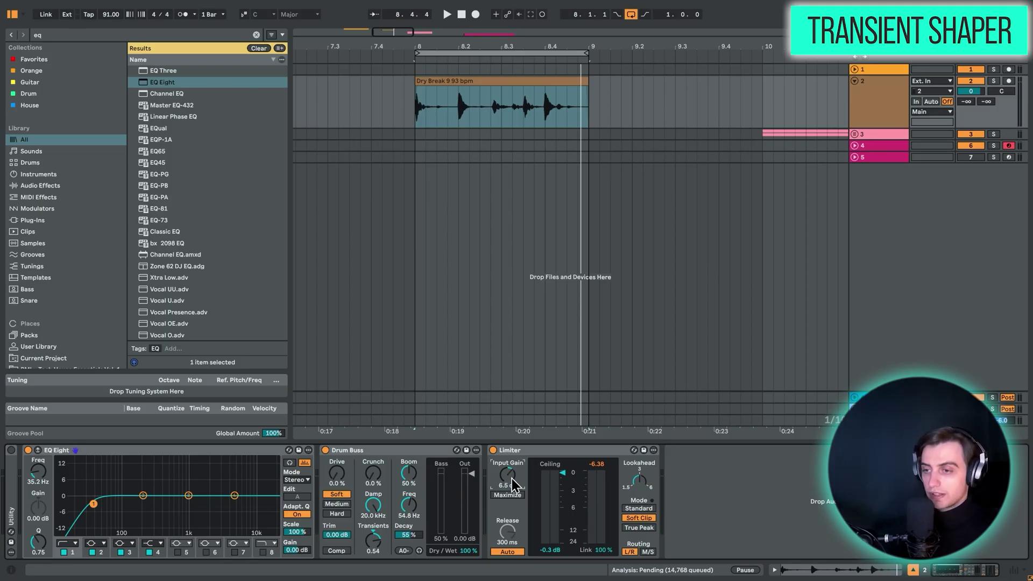
key(space)
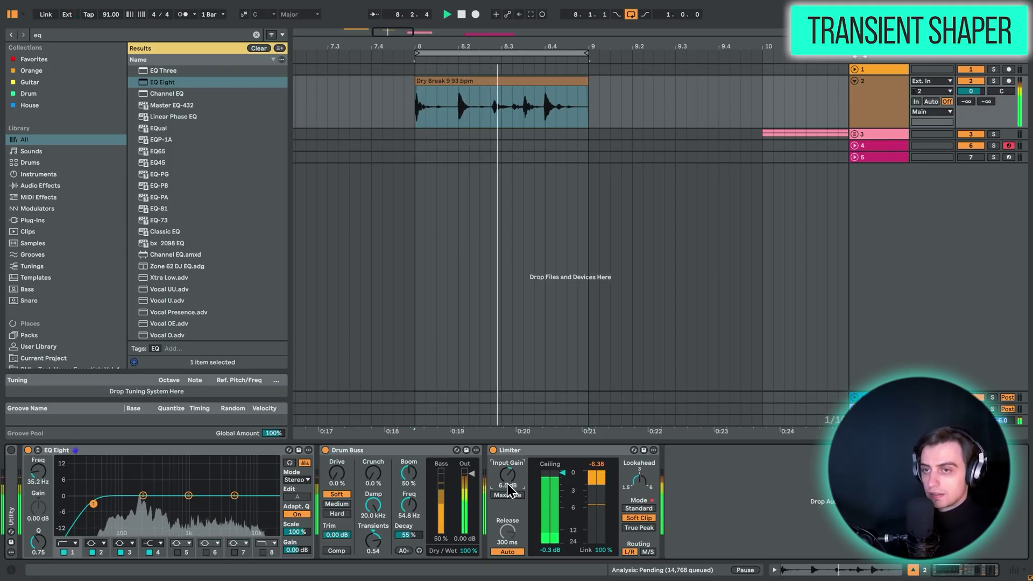
key(space)
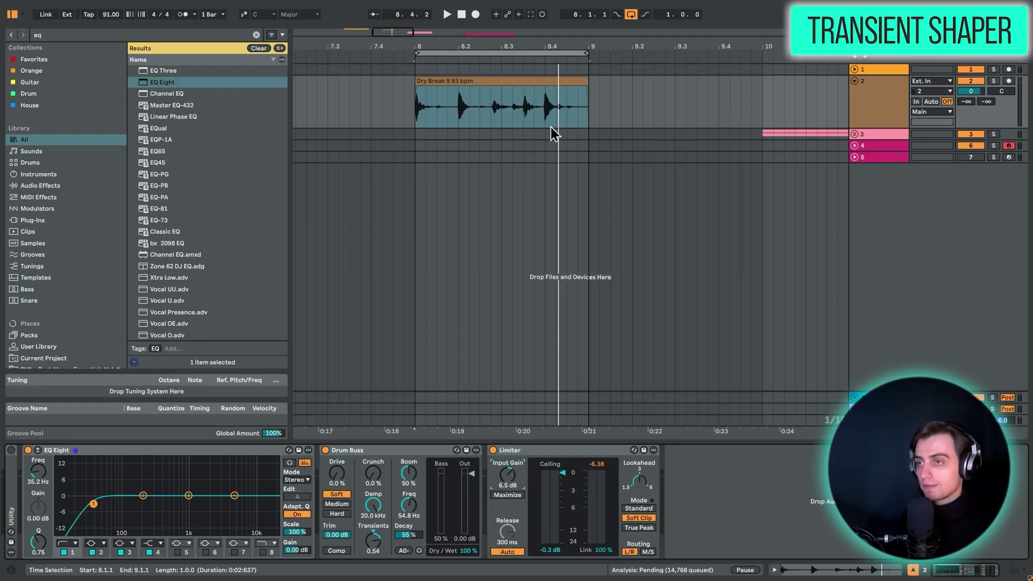
Loop the two-bar section of track group 3 starting at bar 10, and unfold the group
drag(542, 44, 467, 33)
drag(522, 136, 664, 132)
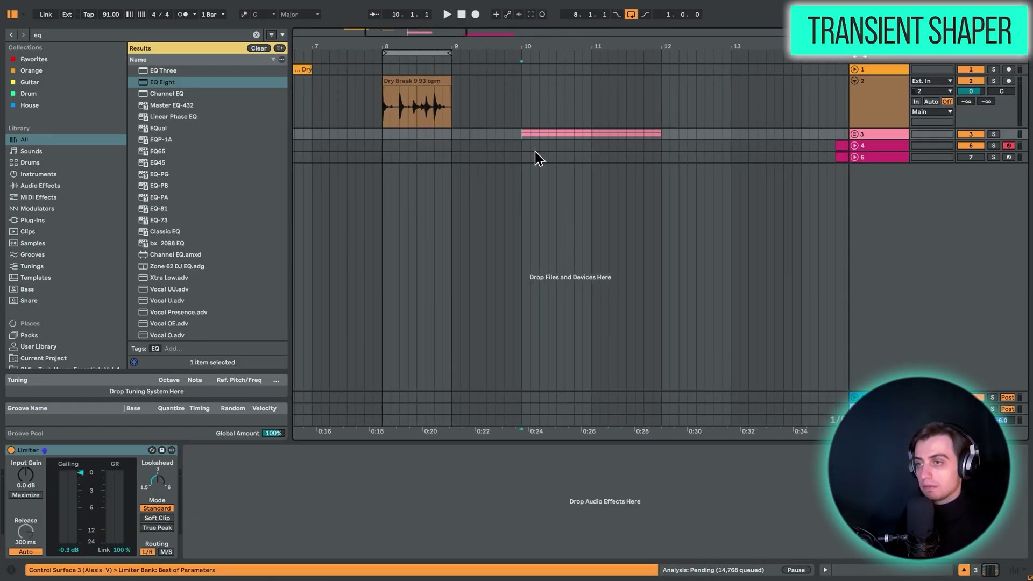
key(ctrl+l)
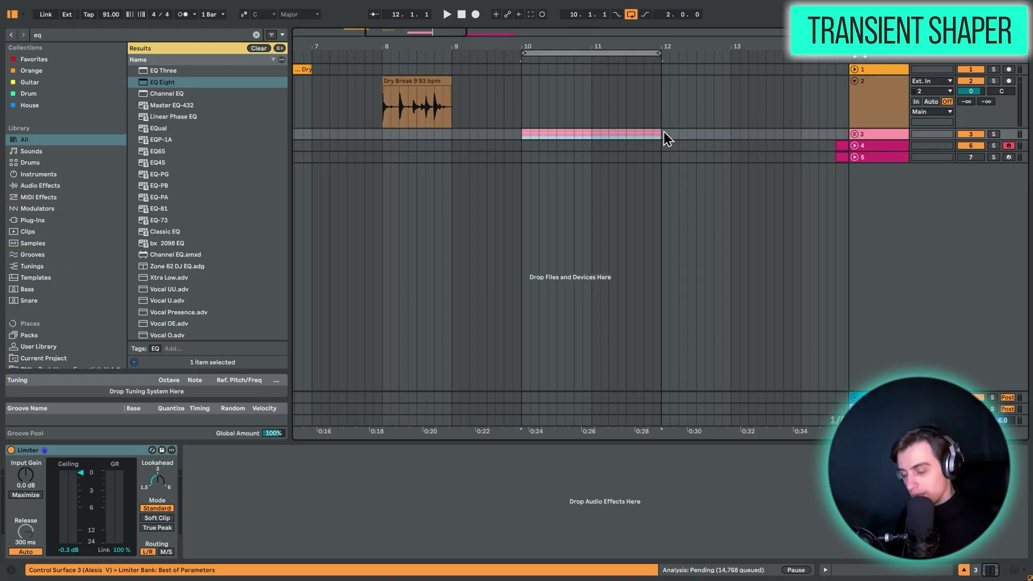
click(664, 158)
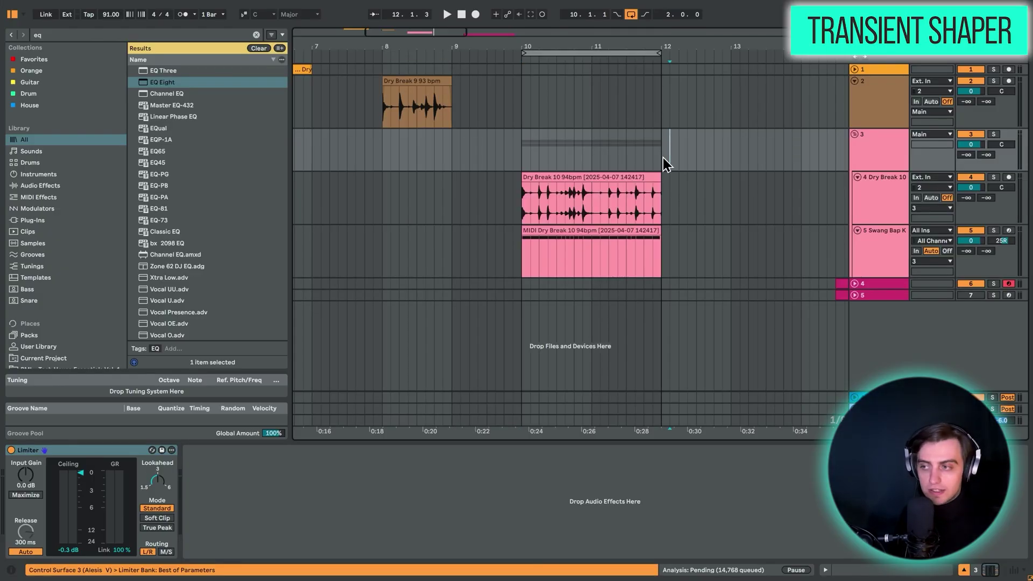
Select the Dry Break 10 audio clip and audition it in the loop with its Drum Buss active
click(619, 177)
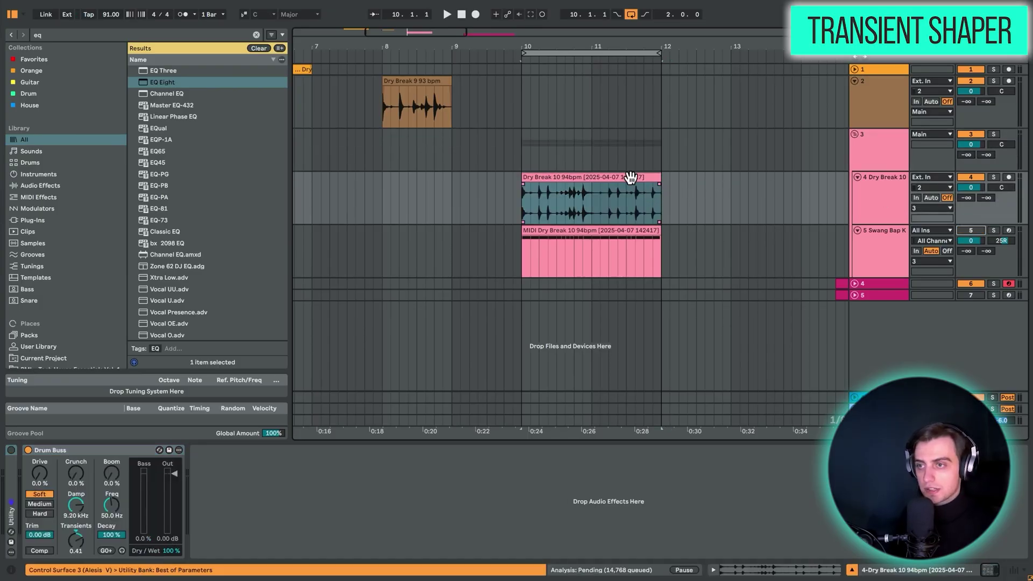
key(space)
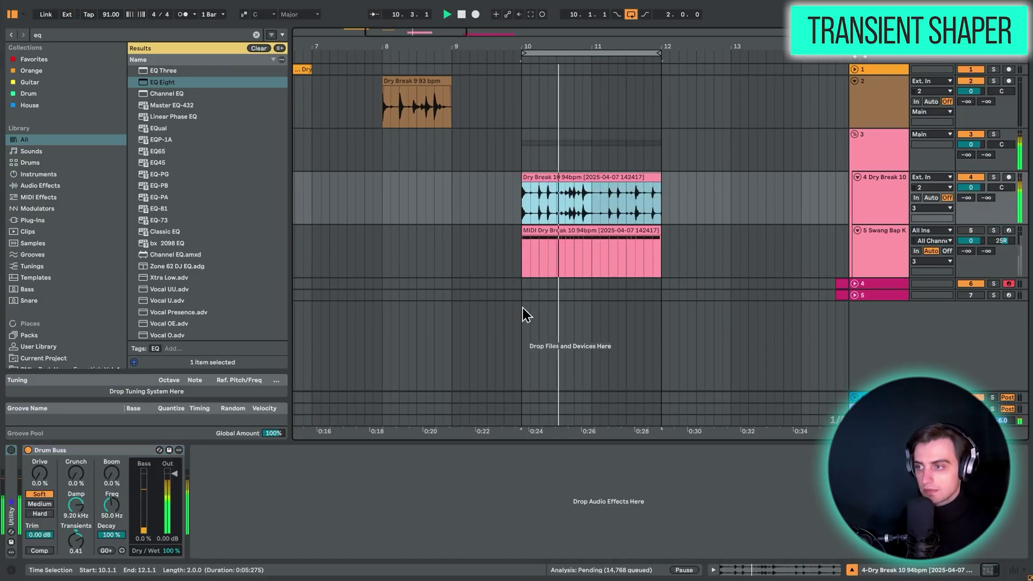
click(617, 192)
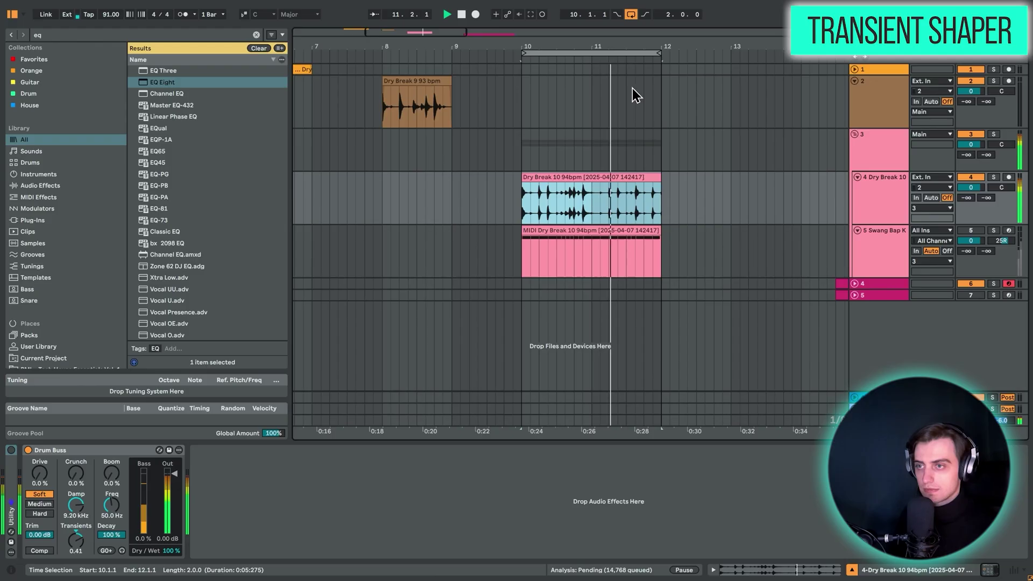
drag(625, 43, 625, 46)
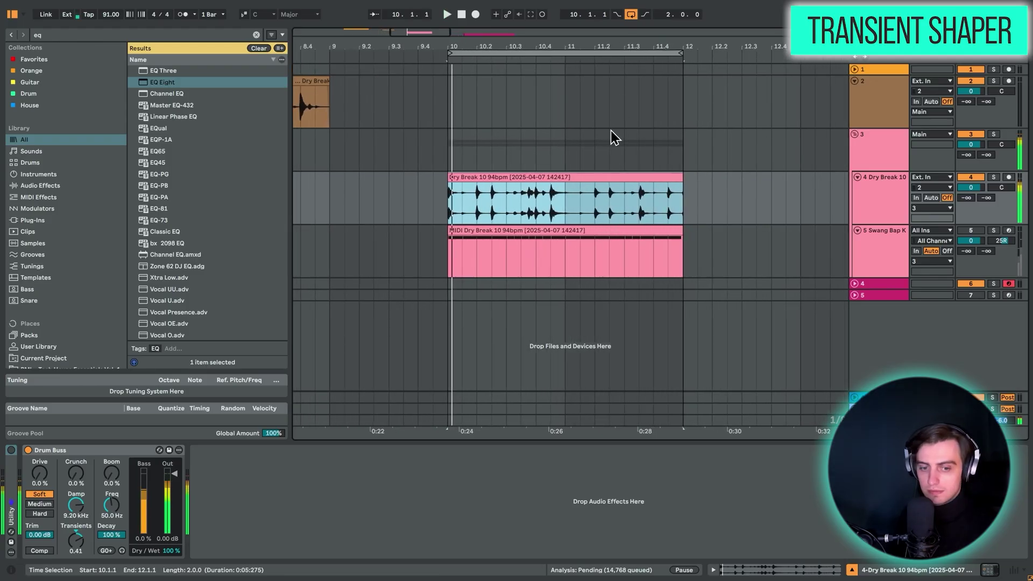
Switch Drum Buss off and on for the Dry Break 10 track, and set its Transients to about 0.30 while auditioning
click(28, 451)
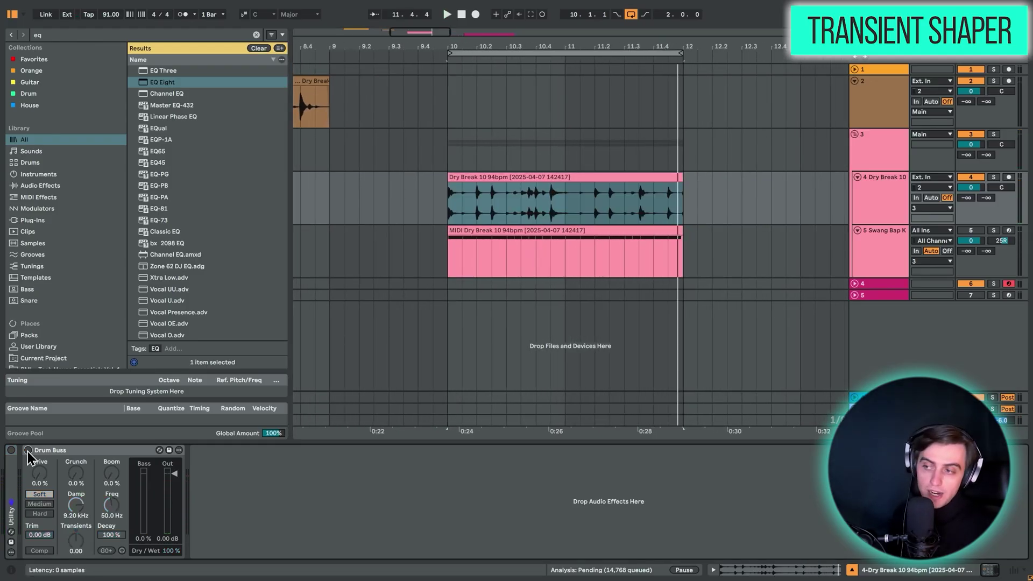
click(28, 451)
drag(76, 540, 76, 526)
key(space)
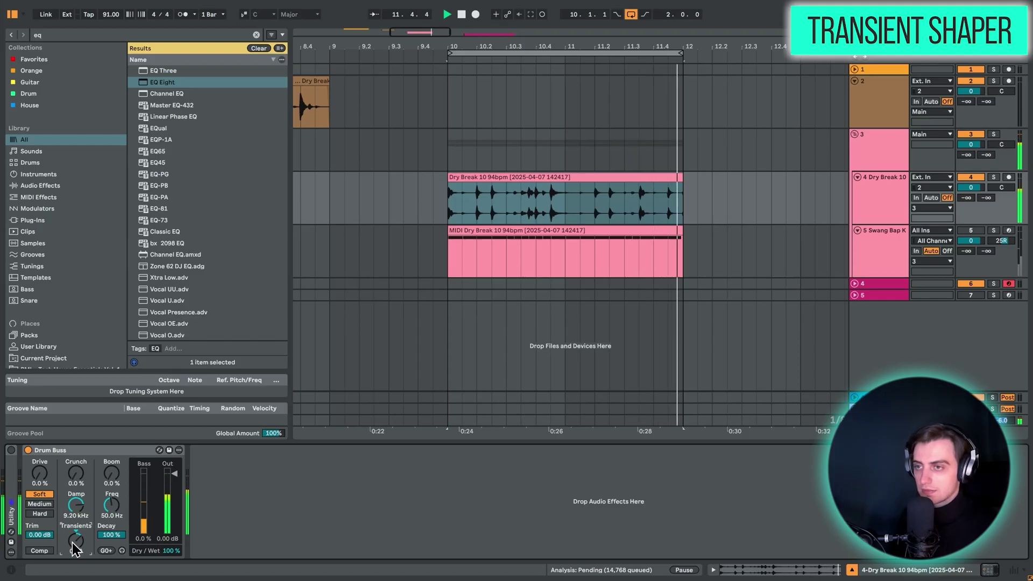
key(space)
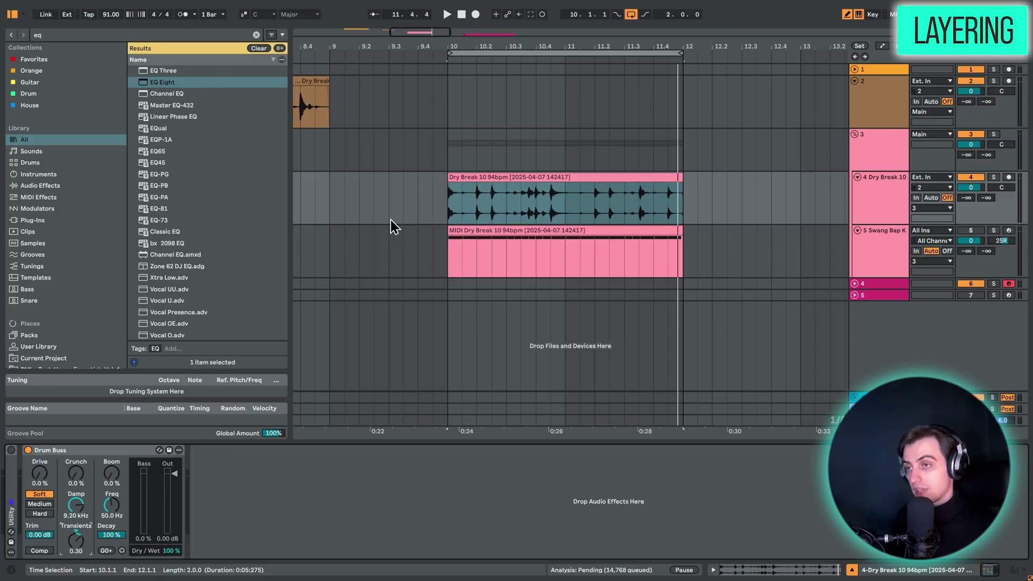
Convert the drums of the Dry Break 10 clip to a new MIDI track, and fold the Swang Bap Kit track
click(486, 175)
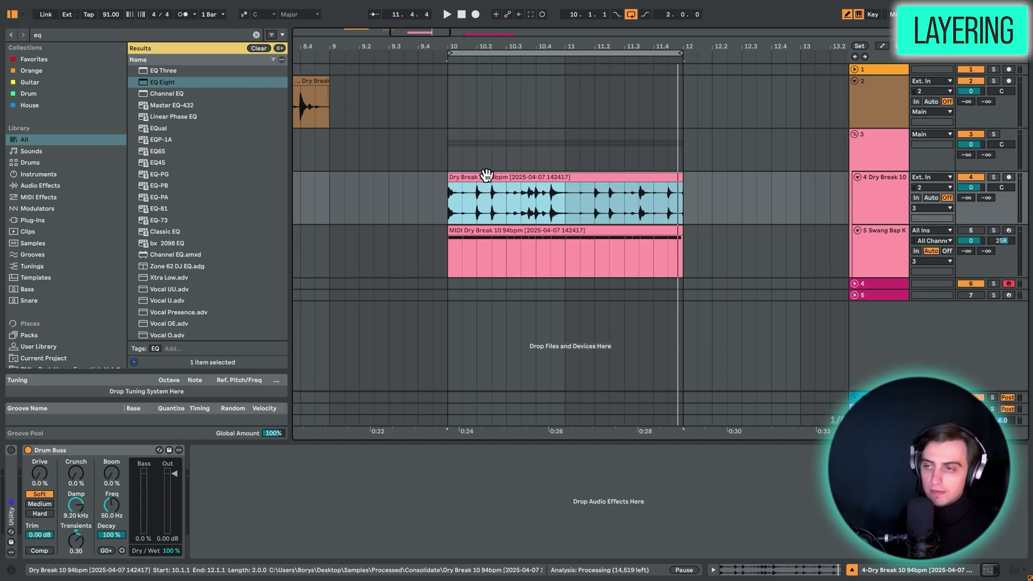
right_click(486, 175)
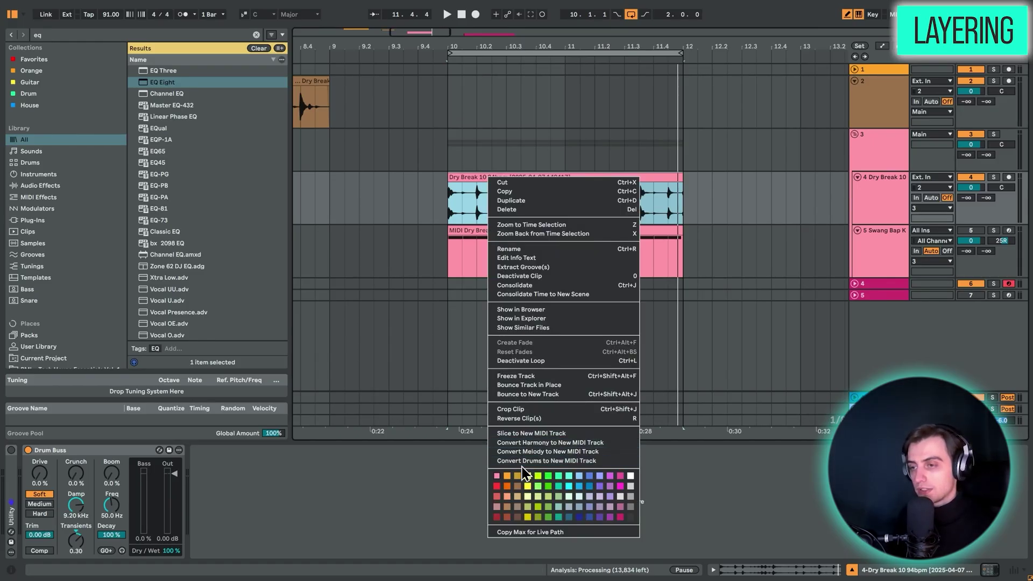
click(532, 461)
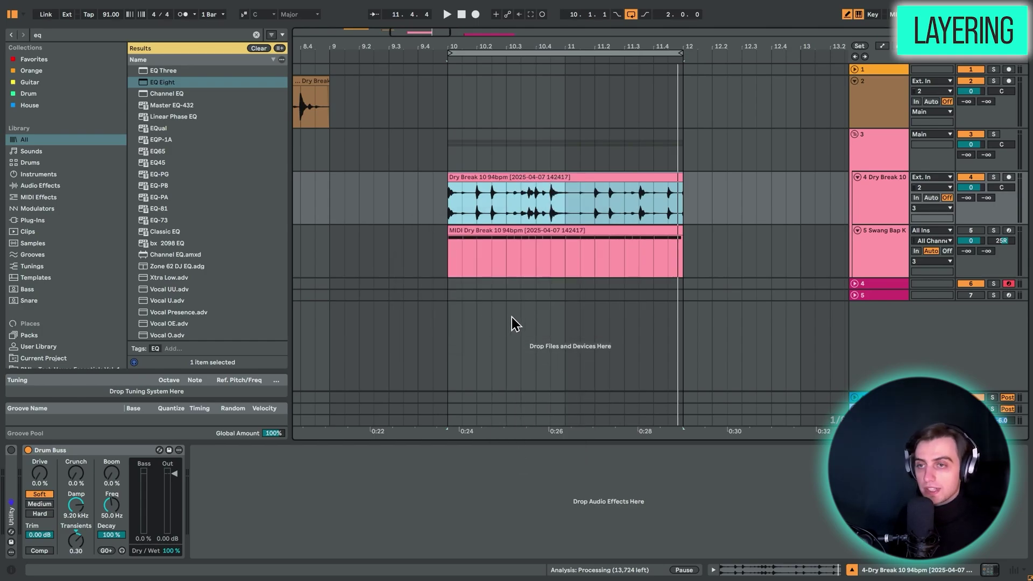
click(857, 230)
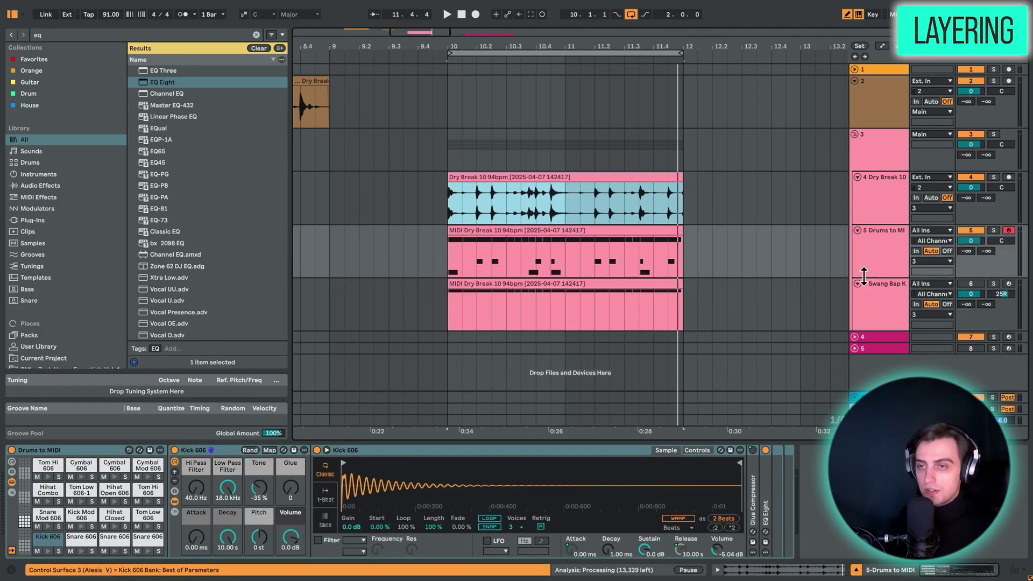
click(859, 284)
Solo the converted Drums to MIDI track and audition its MIDI clip with the 606 kit
click(505, 230)
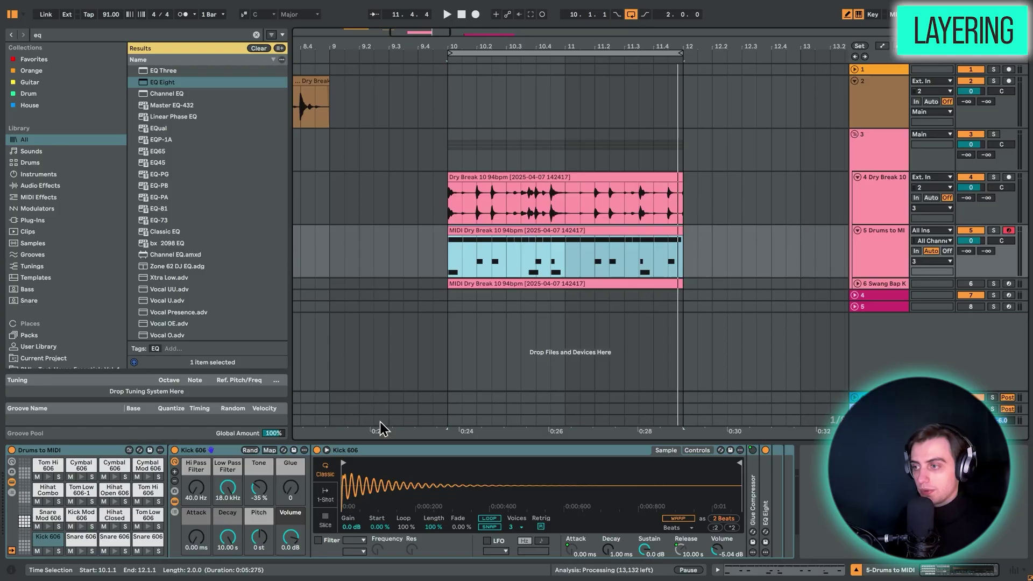
right_click(758, 227)
click(800, 249)
click(665, 230)
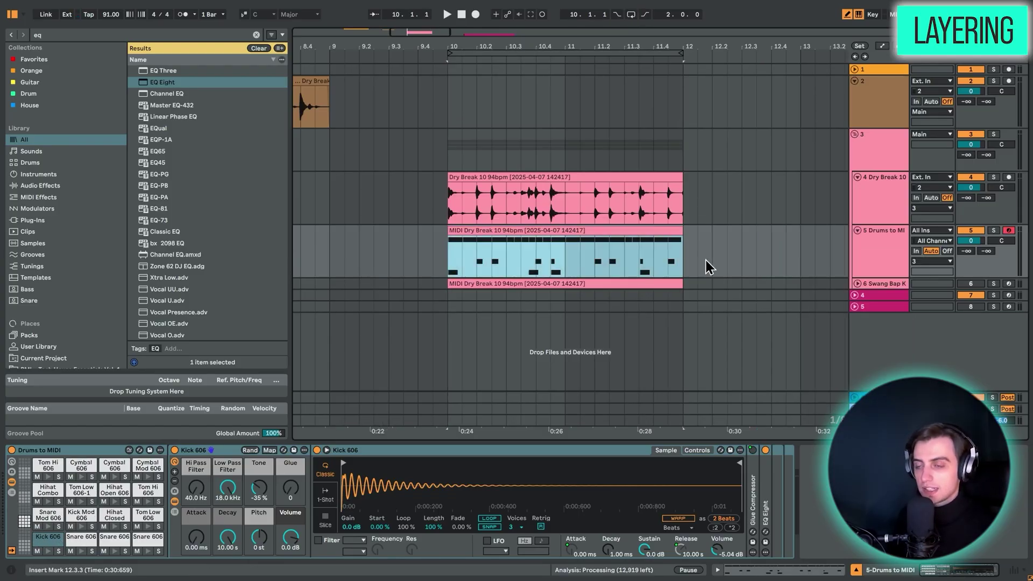
click(994, 177)
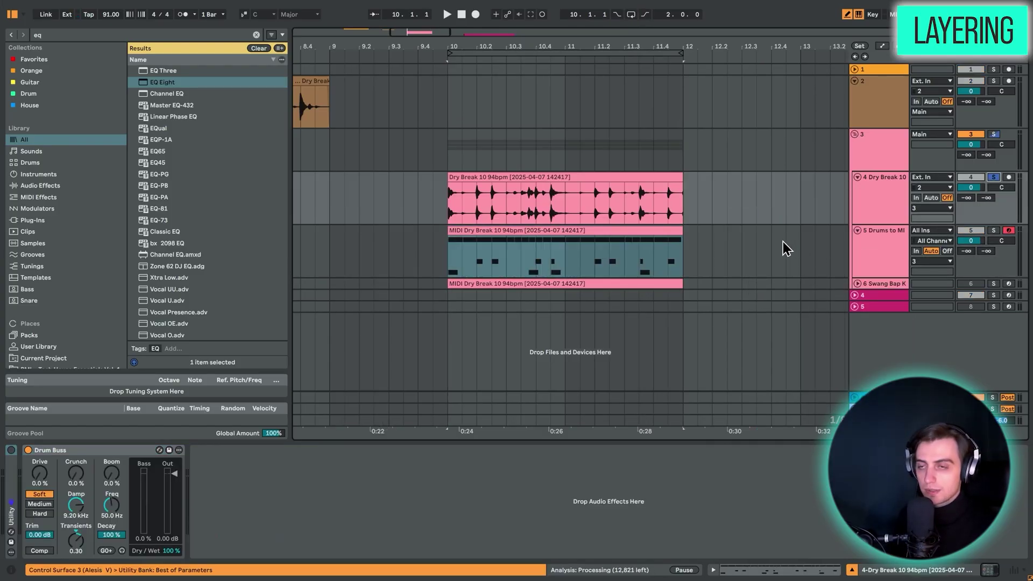
click(993, 230)
key(space)
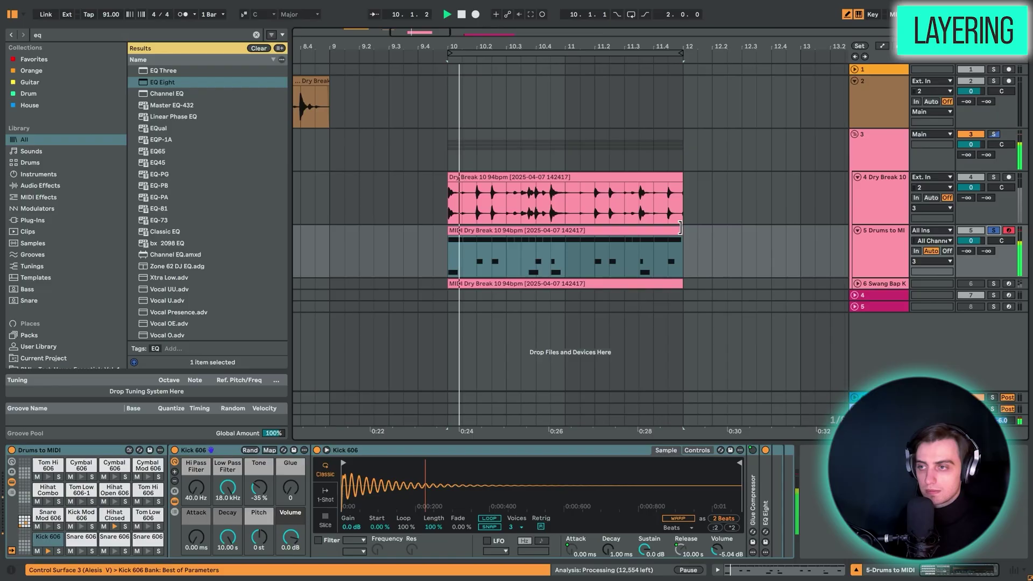
Replace the converted MIDI track's 606 kit with the Dry Session Kit, and delete the extra Drums track
click(635, 231)
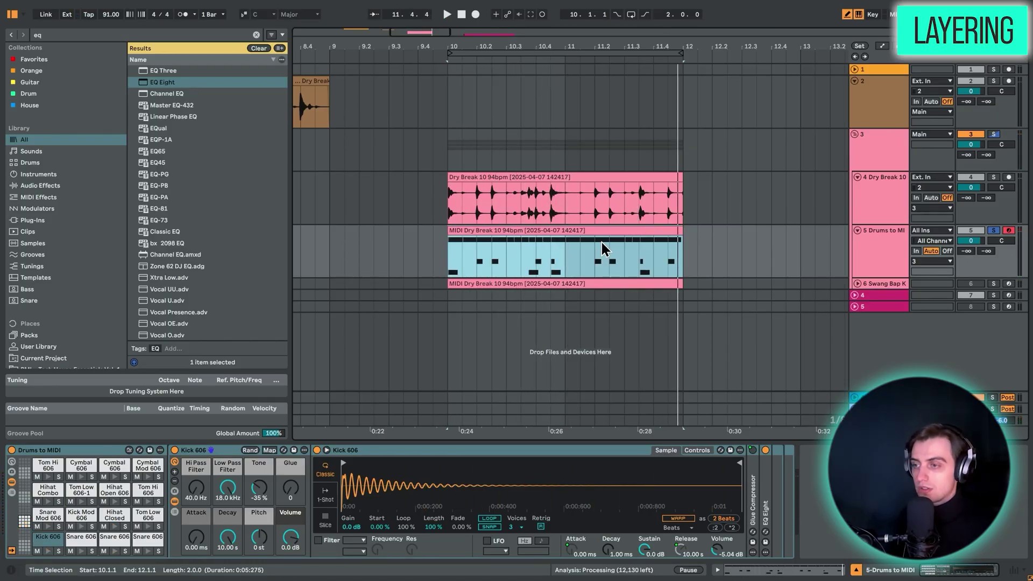
click(130, 33)
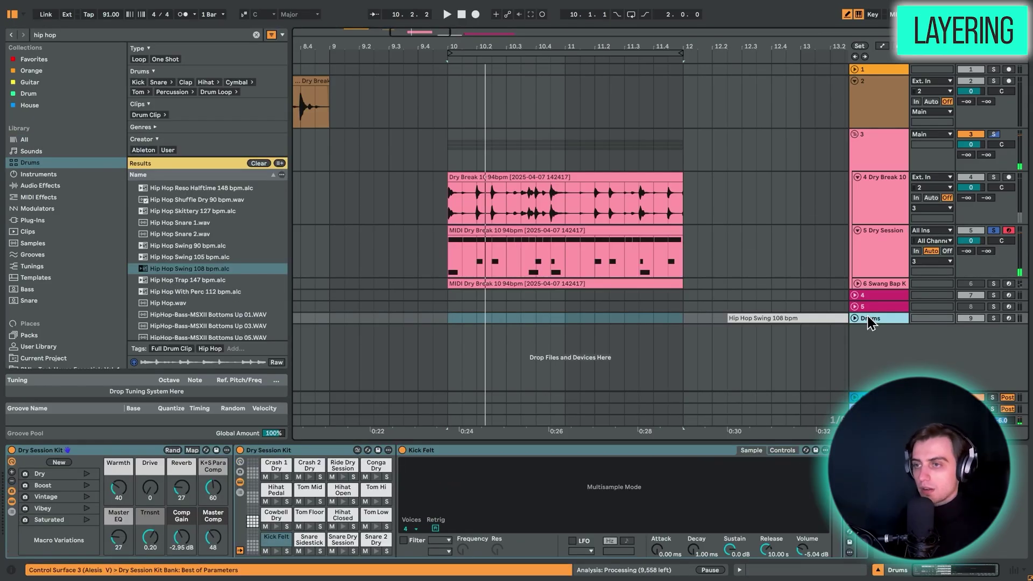
key(Delete)
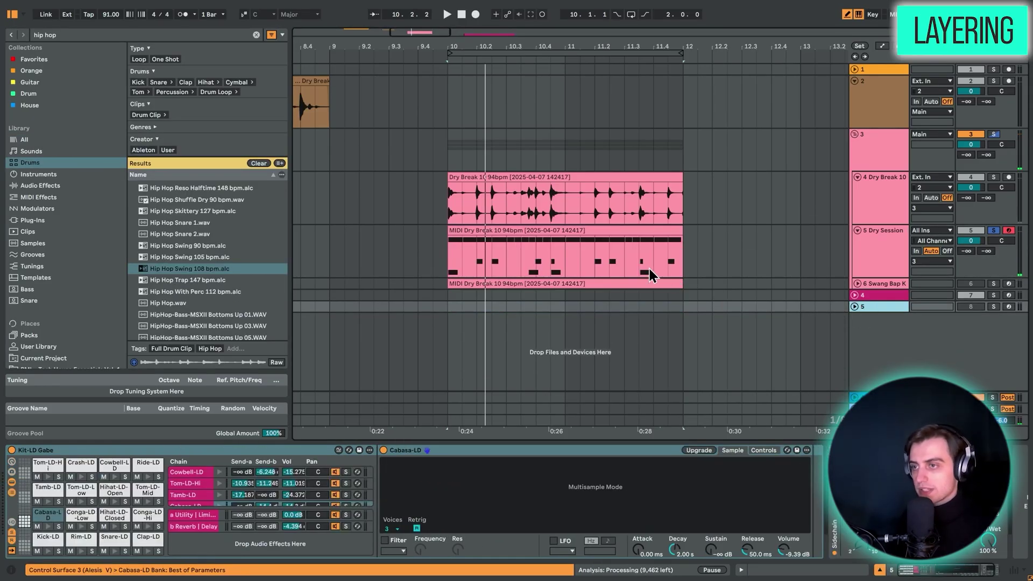
Examine the Dry Session Kit's pads and audition the converted MIDI clip through the kit
click(600, 229)
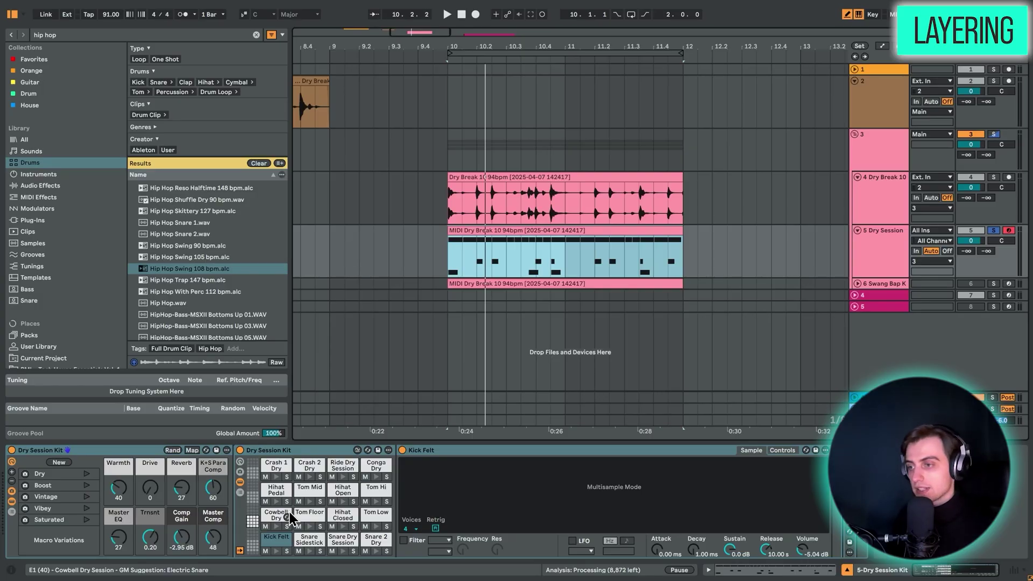
click(284, 541)
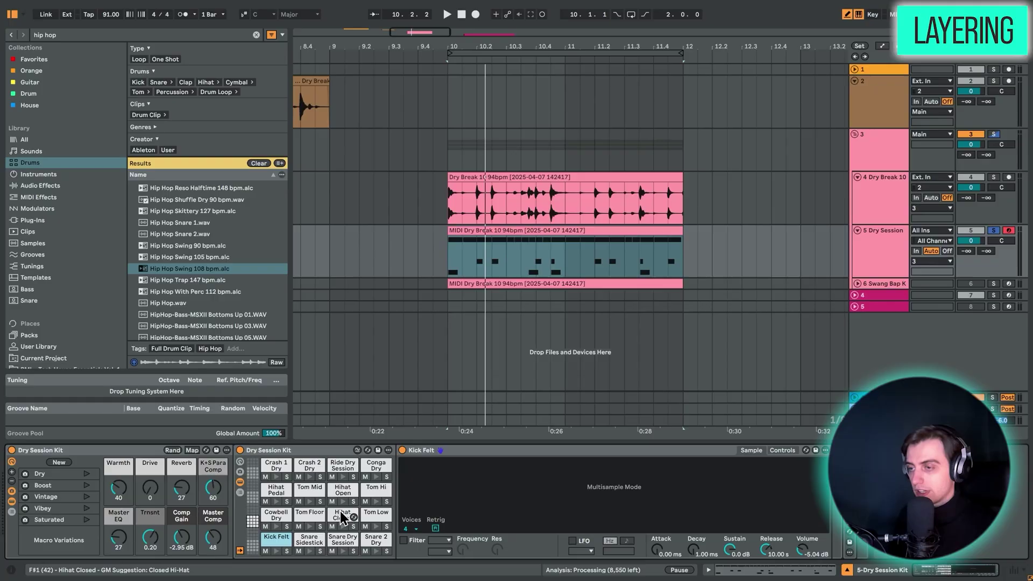
click(102, 454)
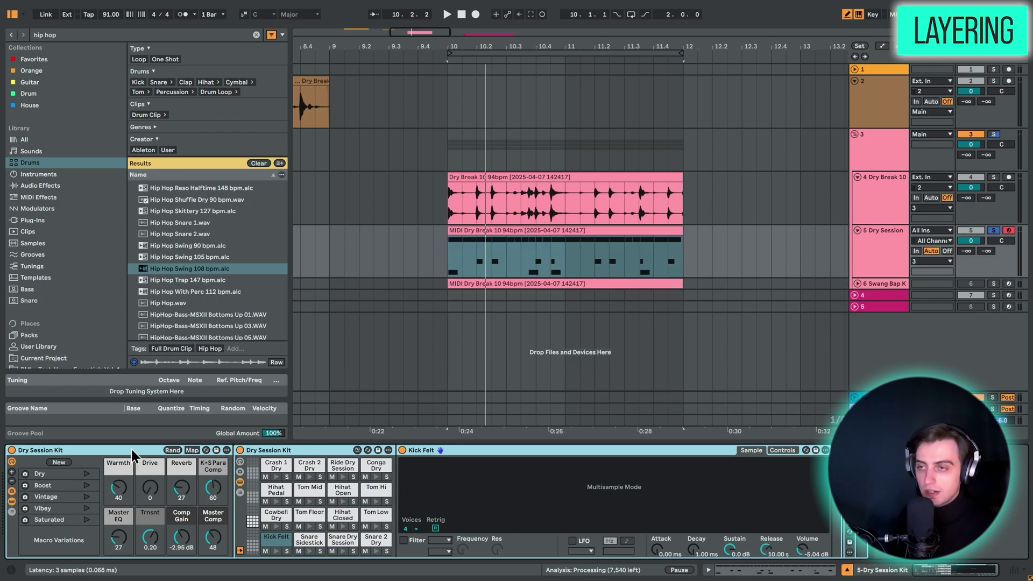
key(space)
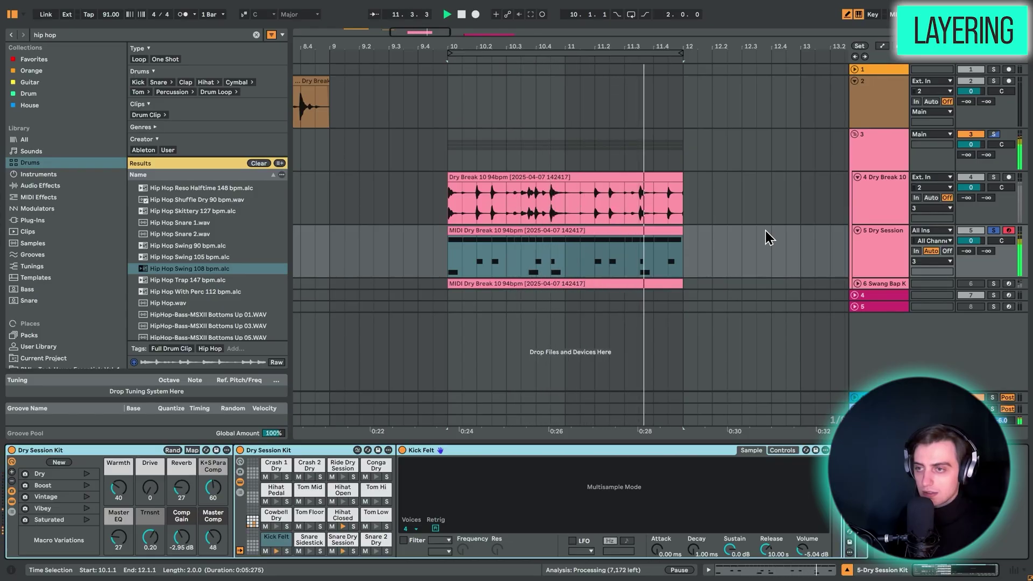
key(space)
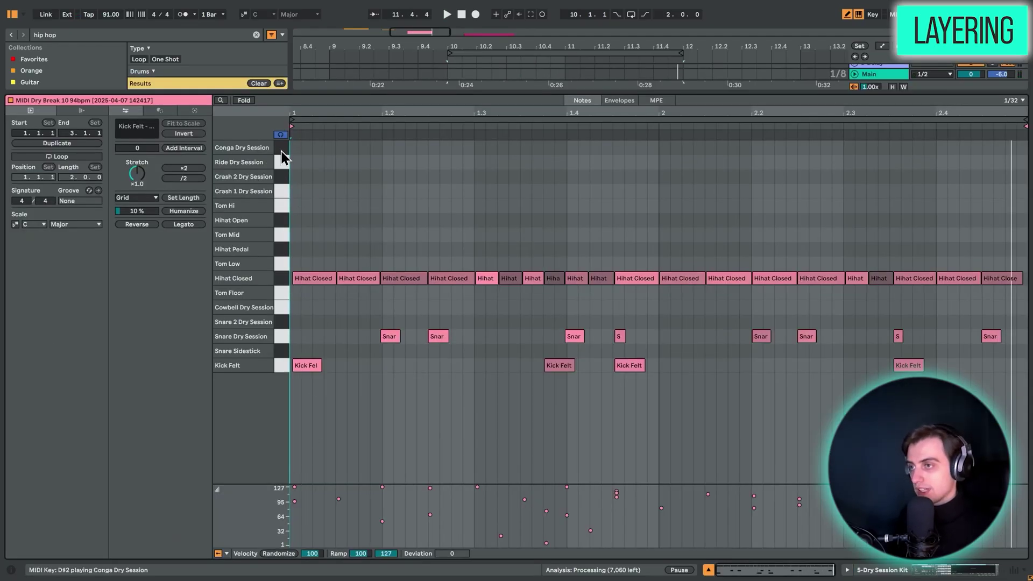
Remove the Hihat Closed and Kick Felt notes from the converted MIDI clip, keeping only the snares
click(281, 282)
key(0)
click(284, 371)
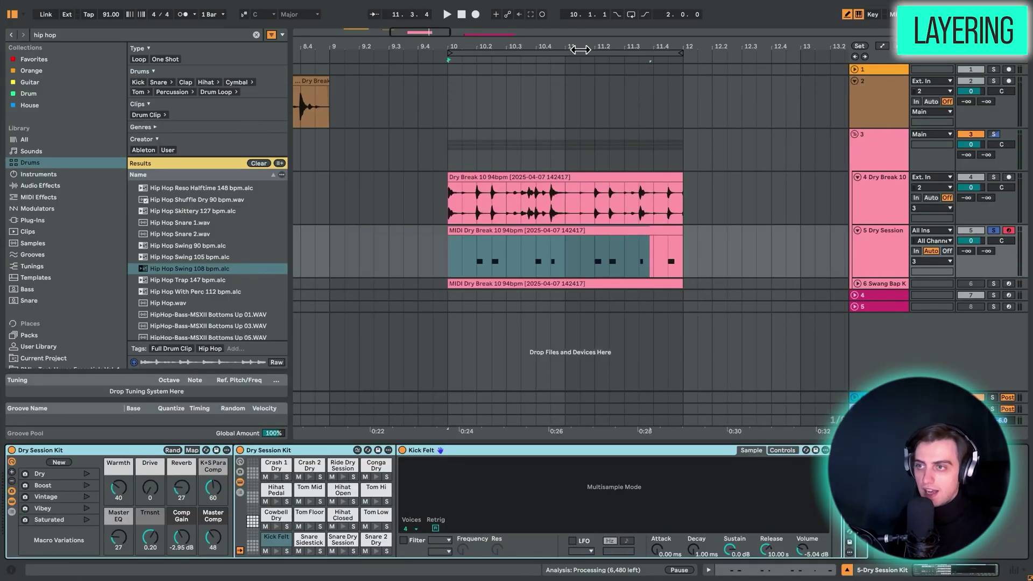
Solo the Dry Break 10 track as well and audition it layered with the snare-only MIDI clip
click(580, 52)
key(z)
click(993, 180)
key(space)
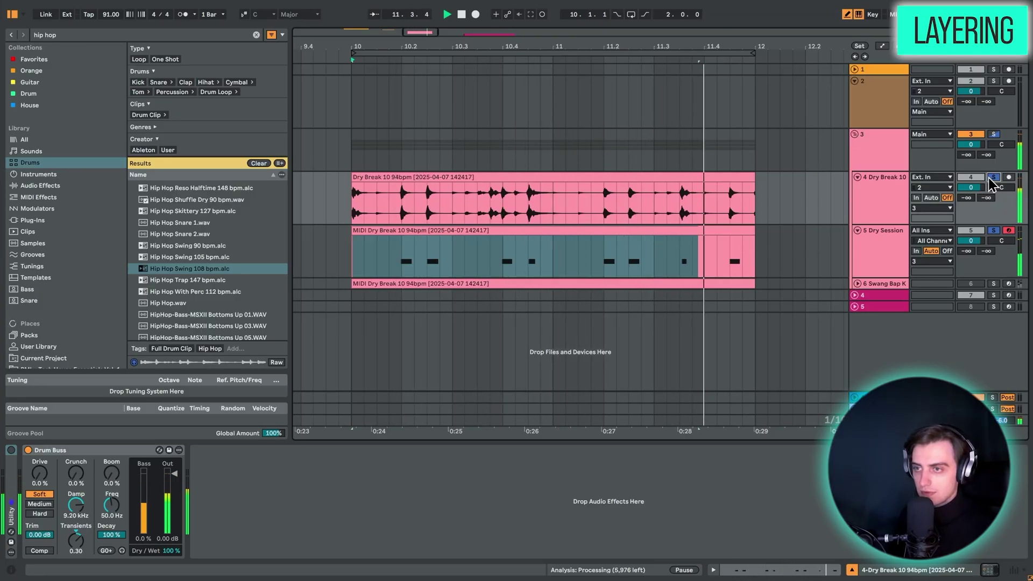
key(space)
click(461, 230)
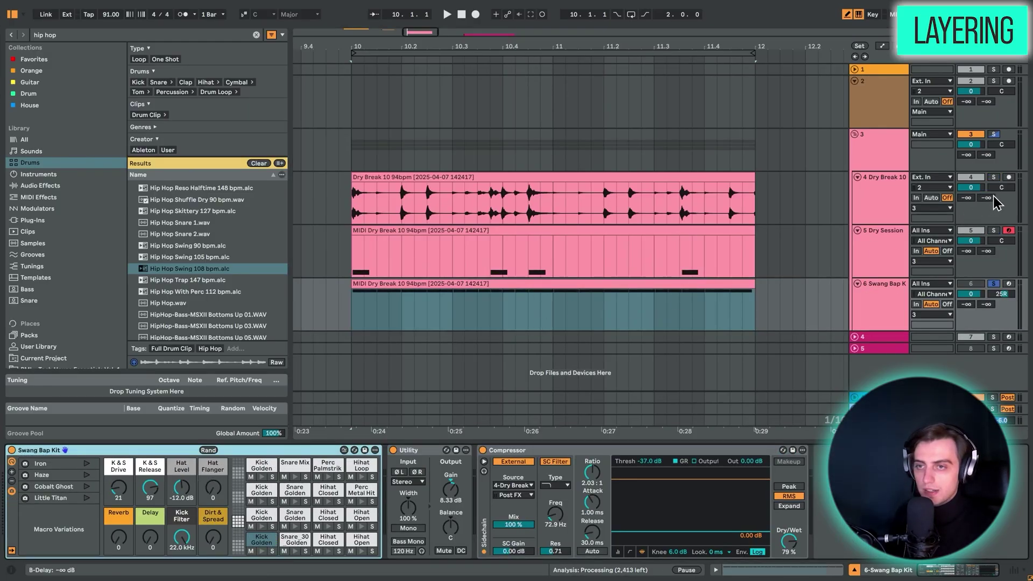
Solo the Dry Break 10 track with the Swang Bap Kit track, play them together, and set the Swang Bap Kit's pan to 17R
super+click(994, 177)
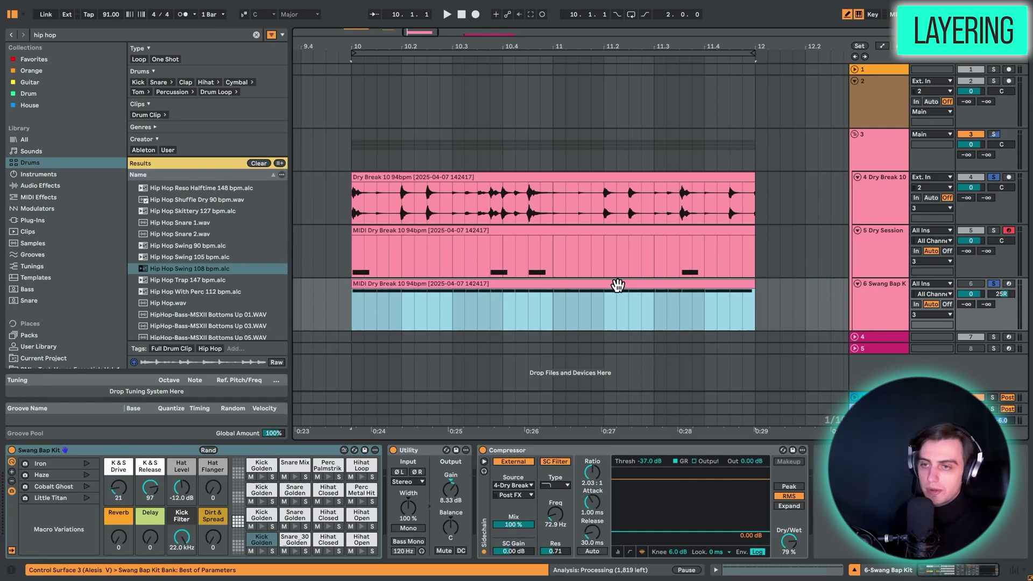
key(space)
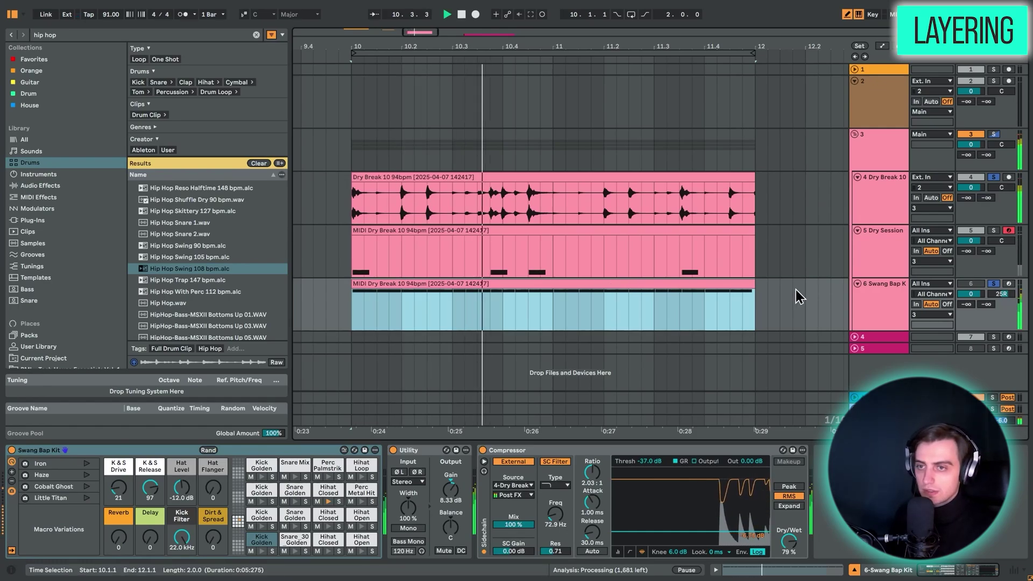
drag(1001, 294, 1000, 300)
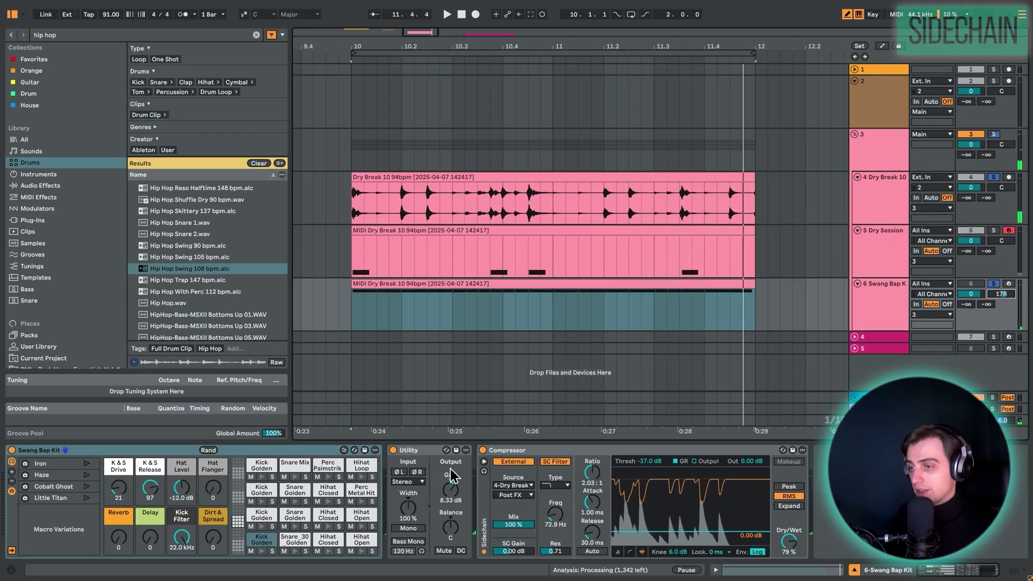
Examine the external sidechain routing of the Swang Bap Kit's Compressor and its Dry Break 10 source track
click(499, 450)
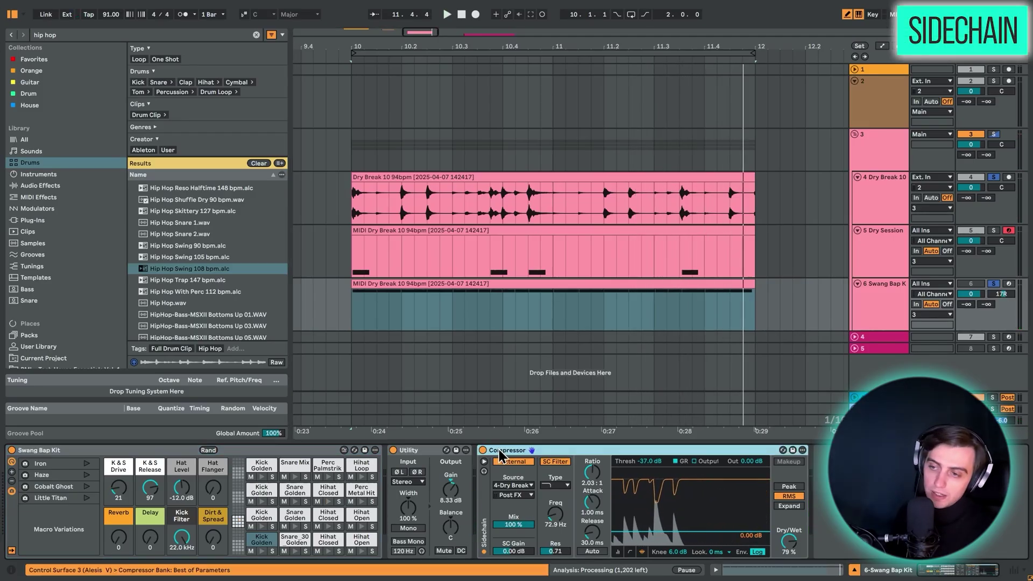
click(514, 485)
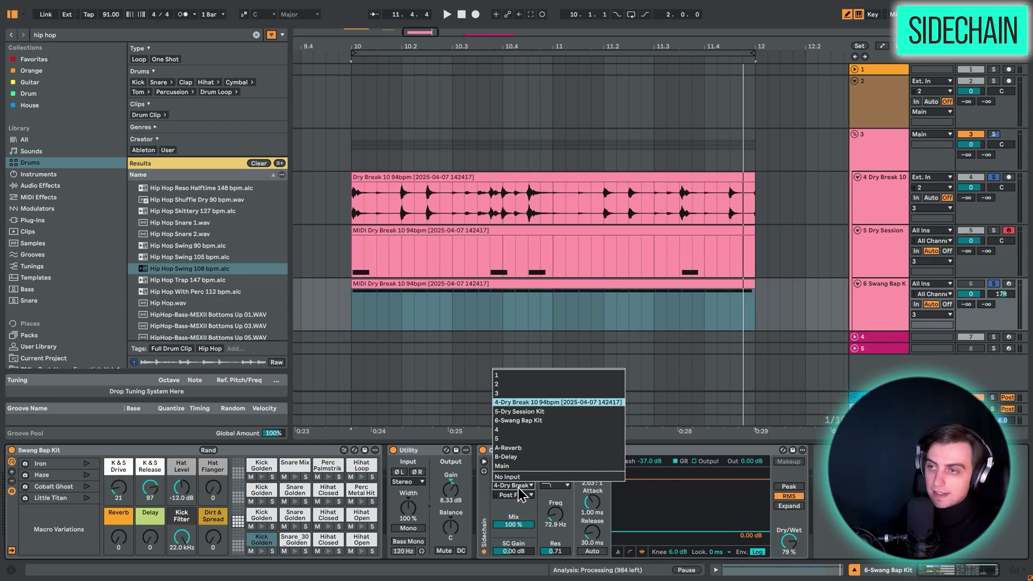
click(519, 493)
click(369, 210)
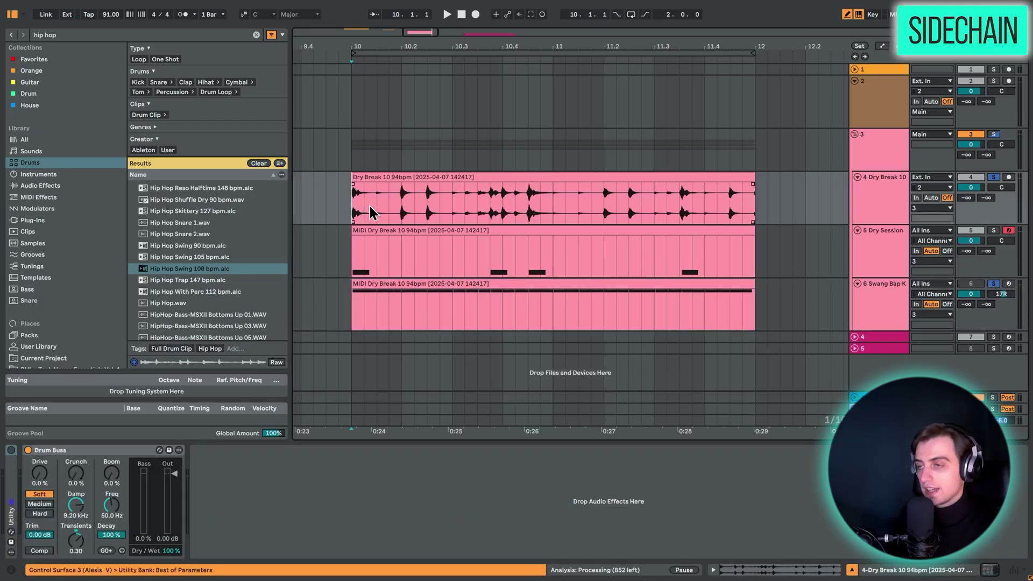
click(402, 210)
click(365, 311)
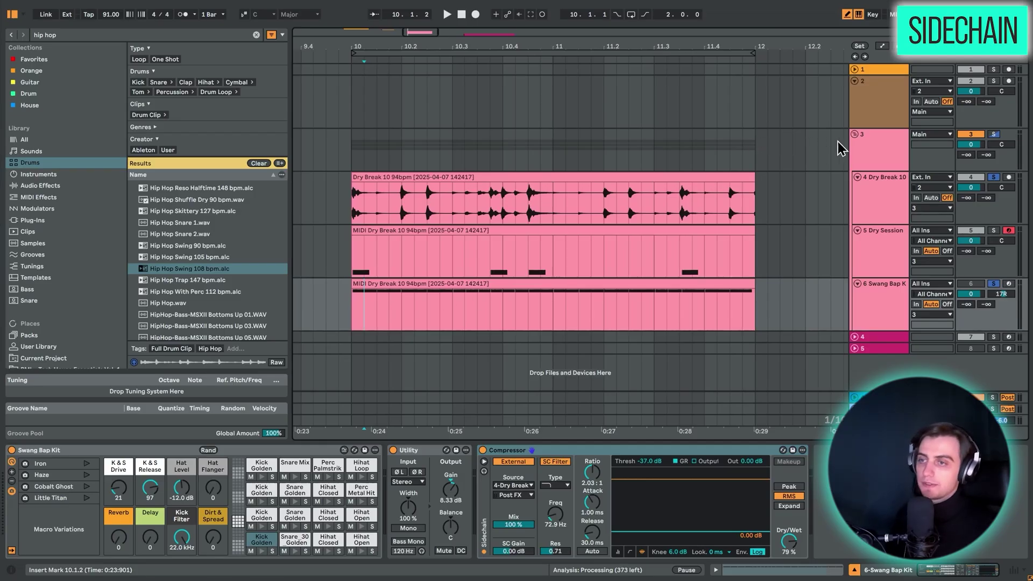
click(855, 134)
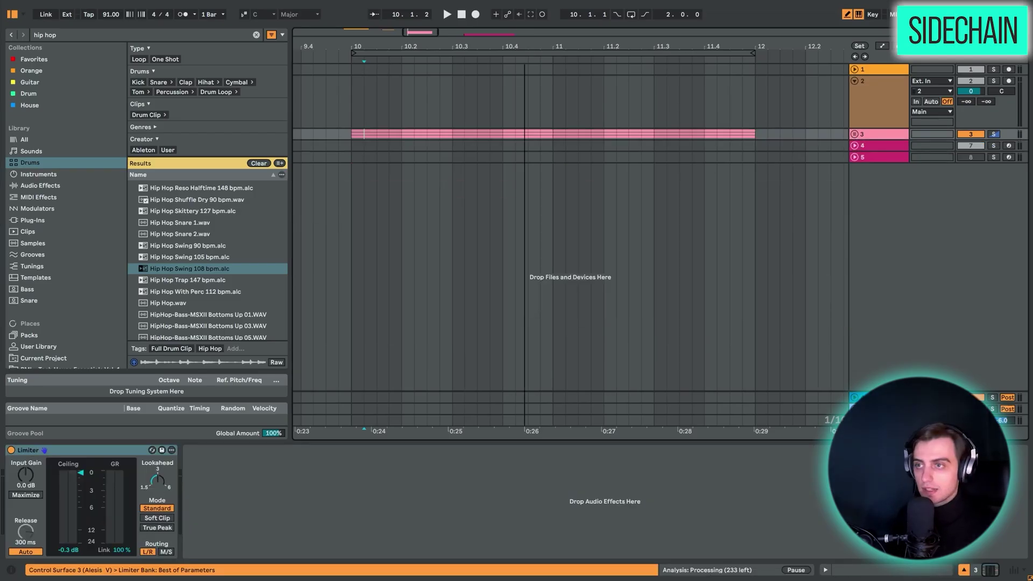
drag(516, 60, 516, 47)
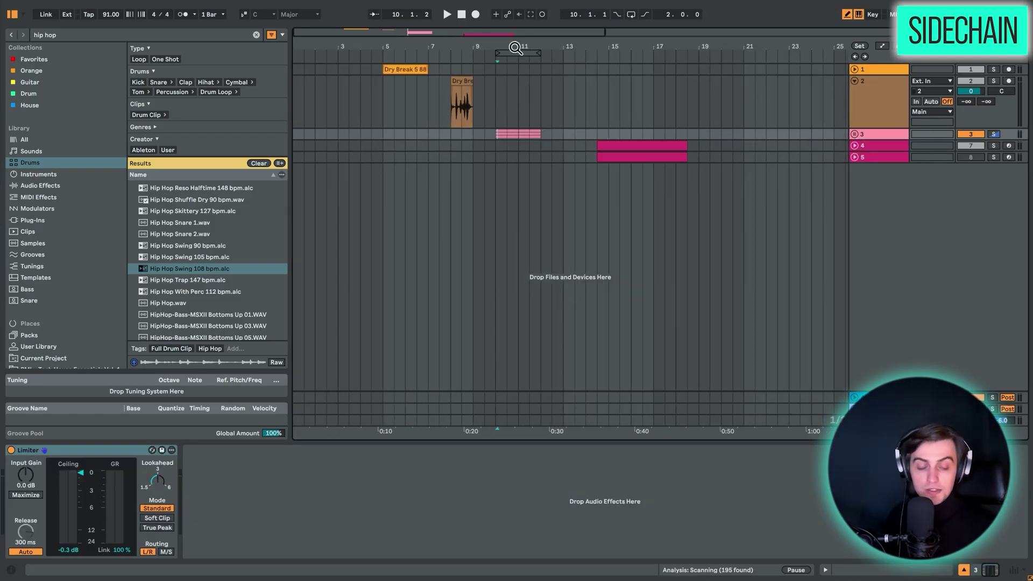
drag(516, 39, 518, 44)
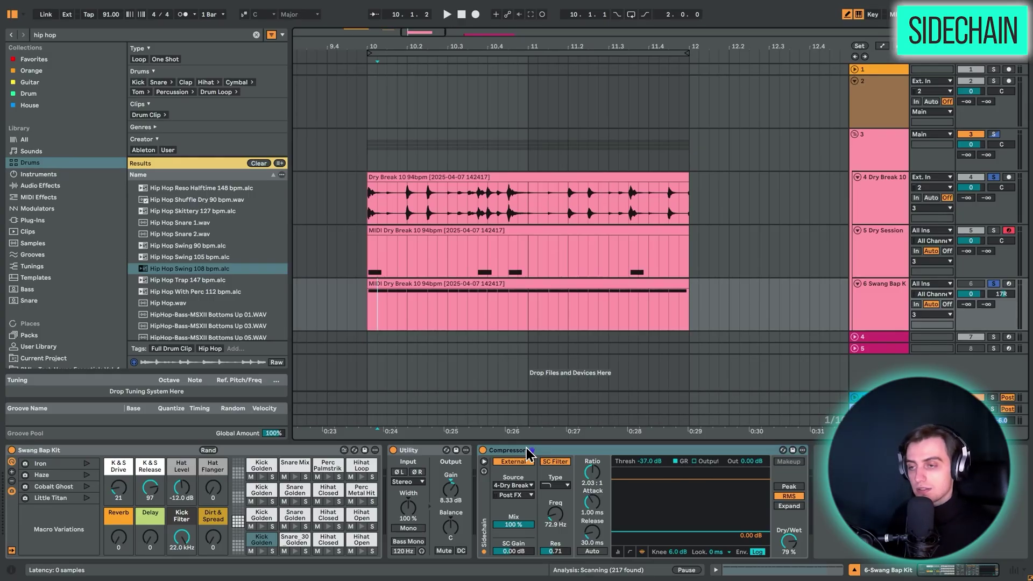
drag(368, 209, 403, 213)
click(381, 215)
click(385, 305)
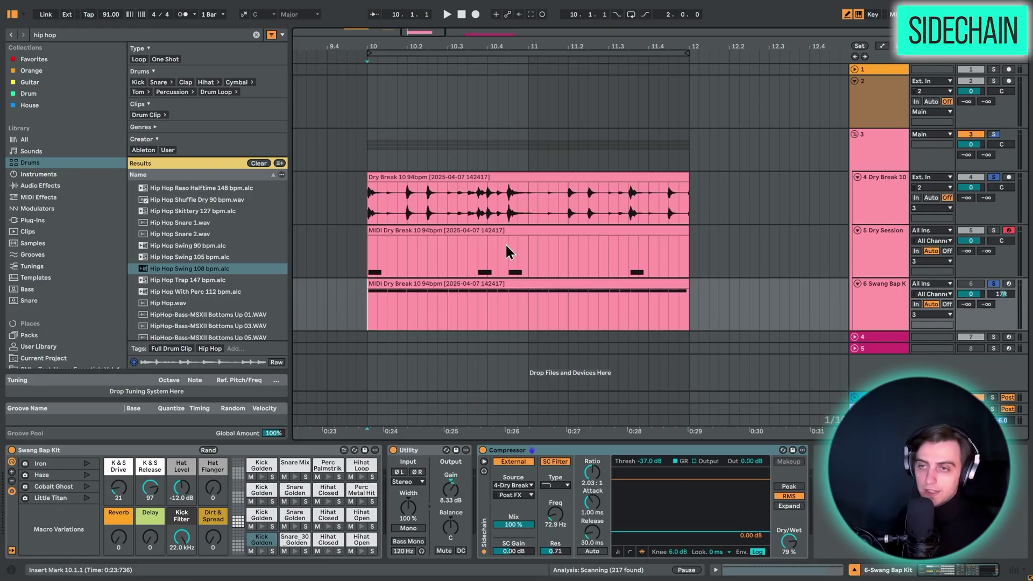
Fold group track 3, and unfold track 4 with its MIDI clip selected
click(855, 134)
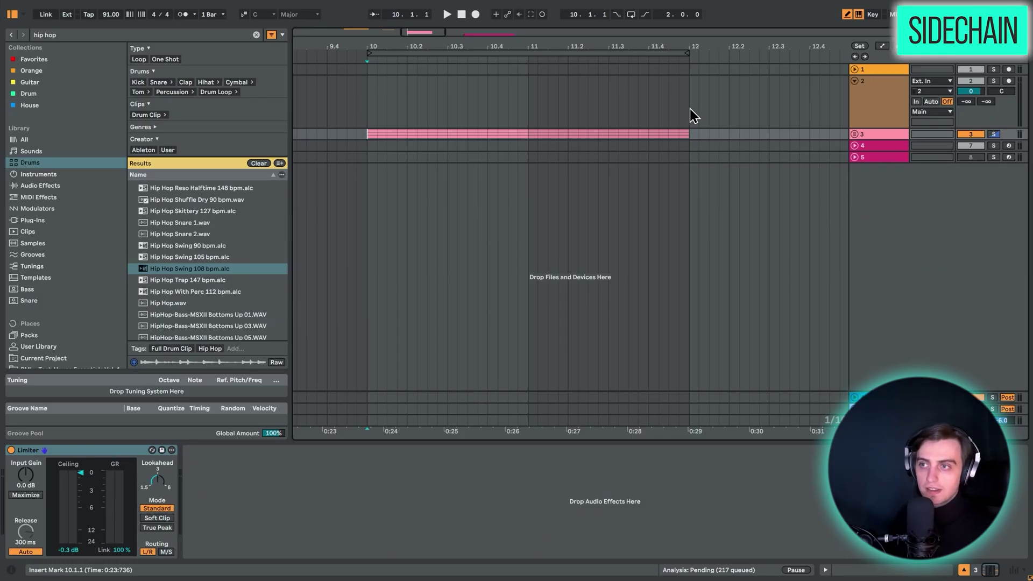
drag(666, 48, 545, 52)
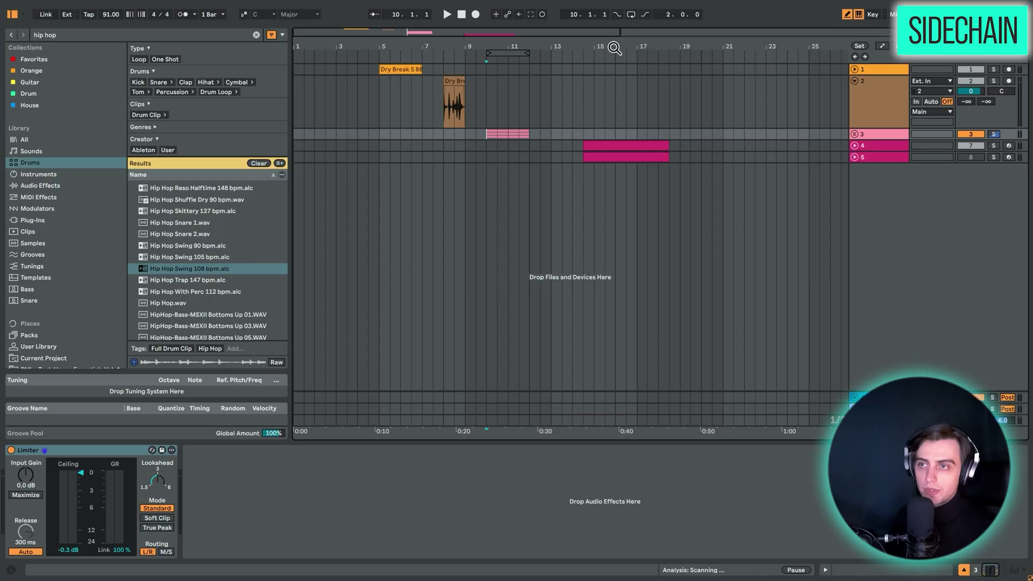
drag(614, 48, 546, 95)
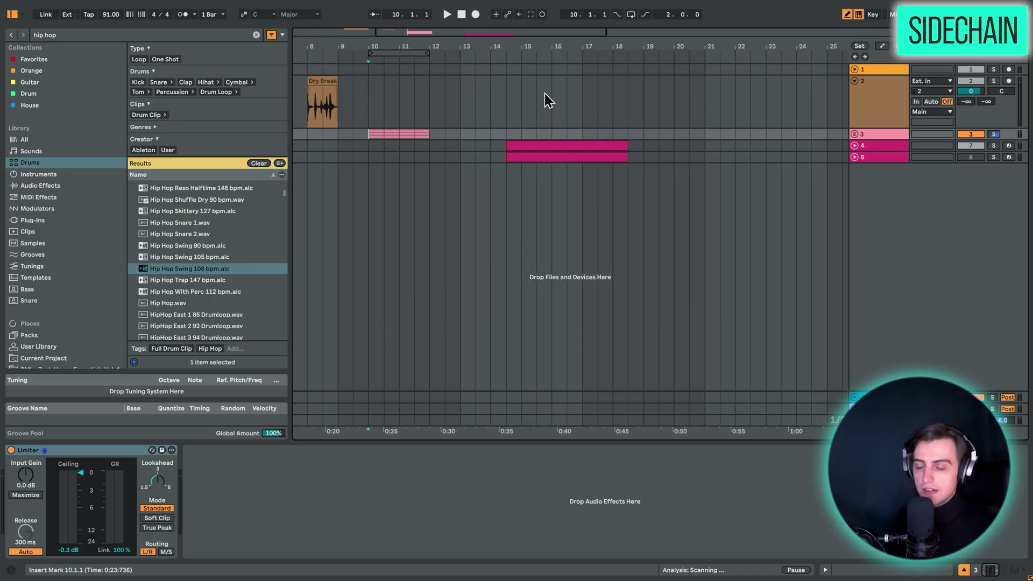
click(539, 142)
click(855, 146)
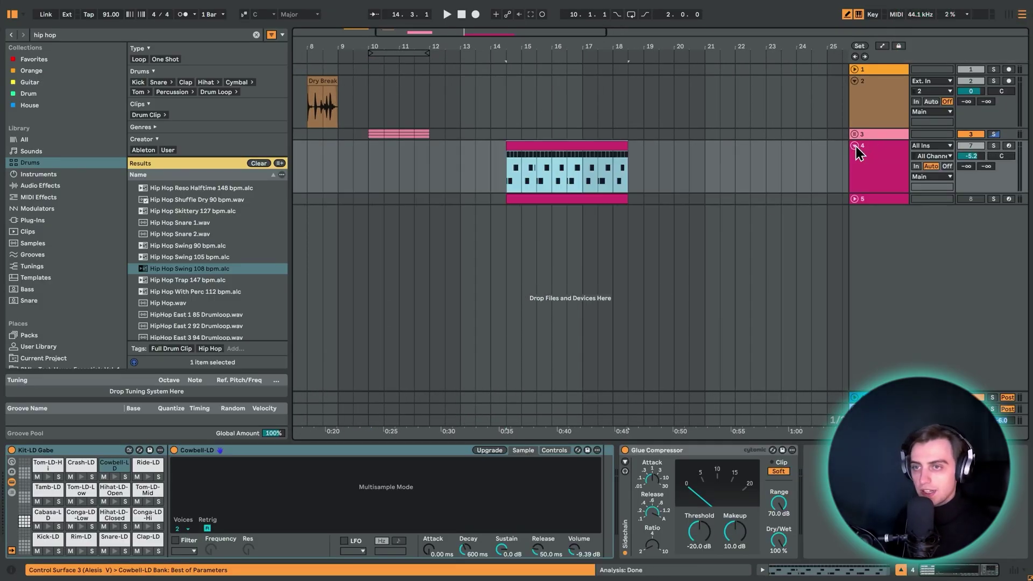
Solo track 4 and audition its drum clip from the start
click(997, 144)
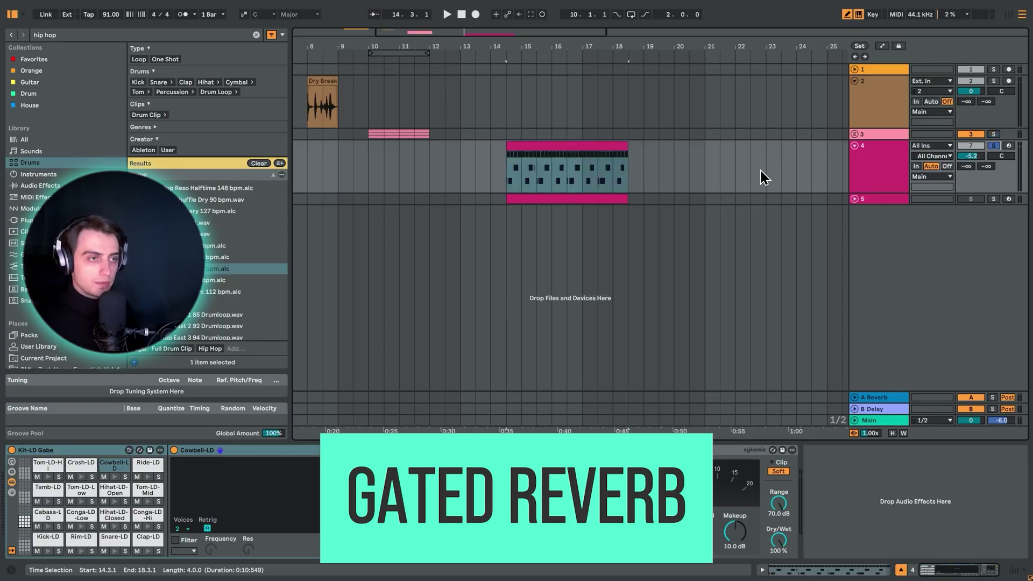
click(581, 145)
key(space)
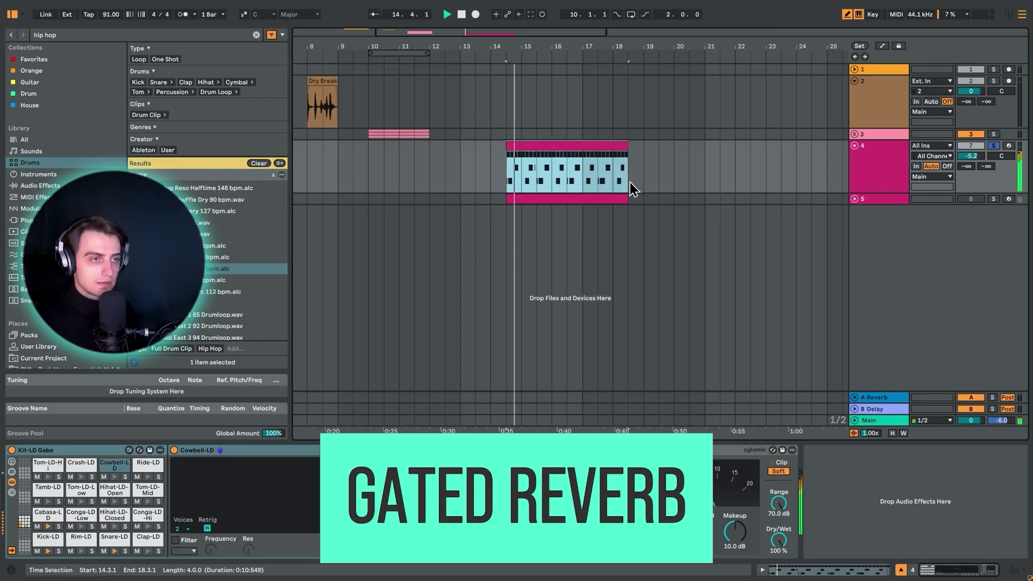
drag(573, 50, 573, 89)
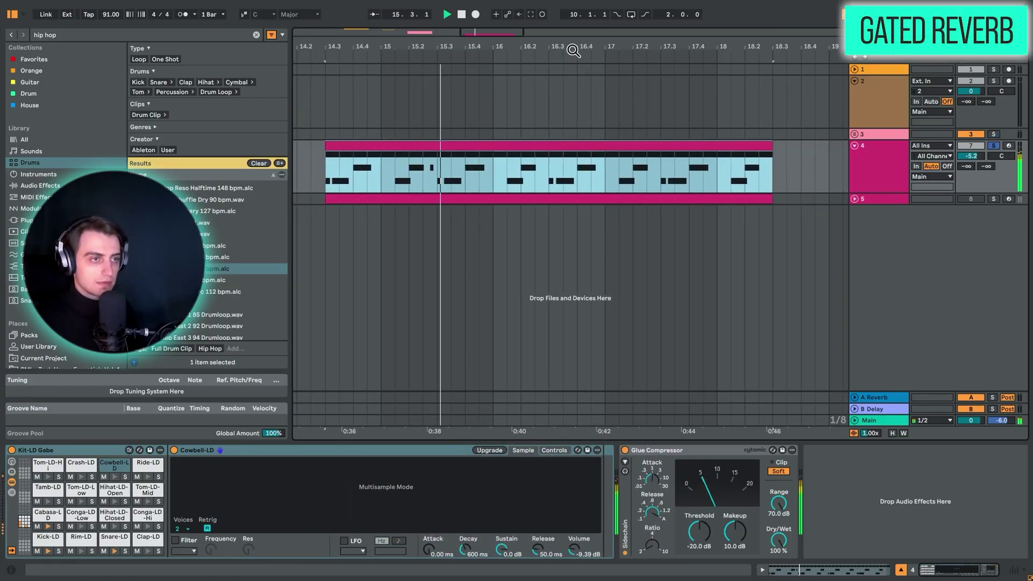
key(space)
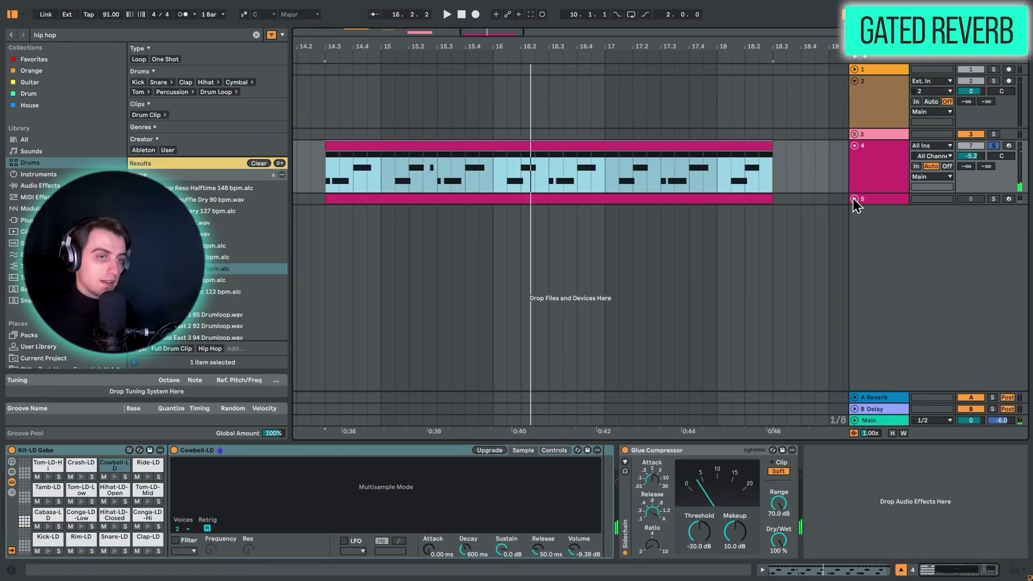
Unfold and solo track 5, and rename the Kit-LD Gabe's first return chain as GATED REV
click(855, 200)
click(993, 199)
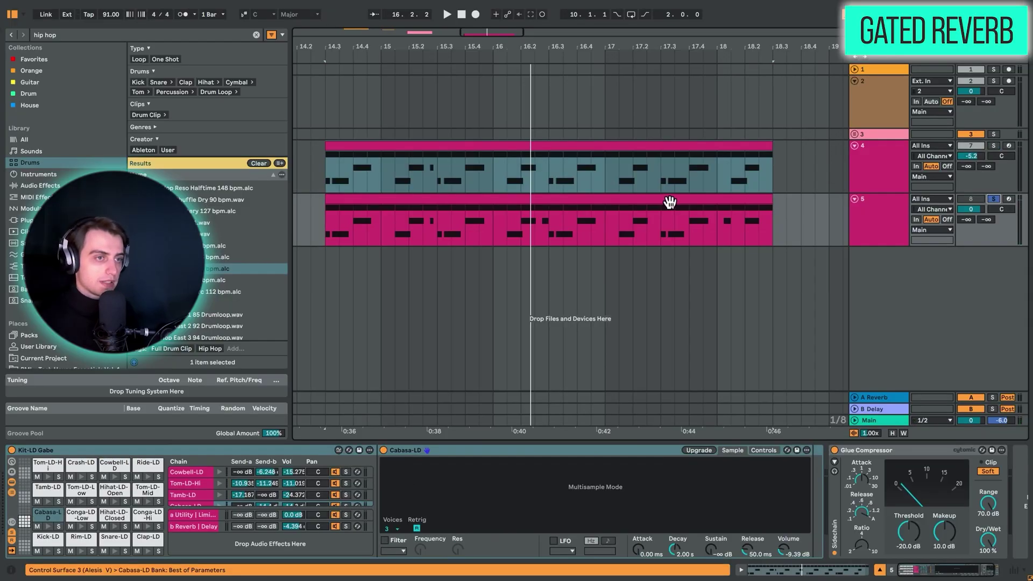
click(670, 203)
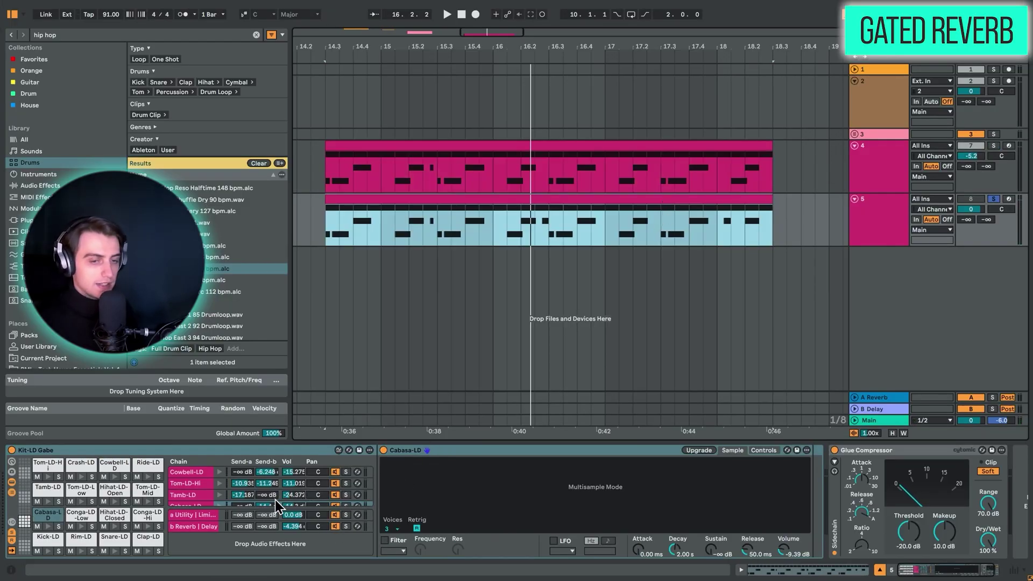
click(183, 517)
click(332, 241)
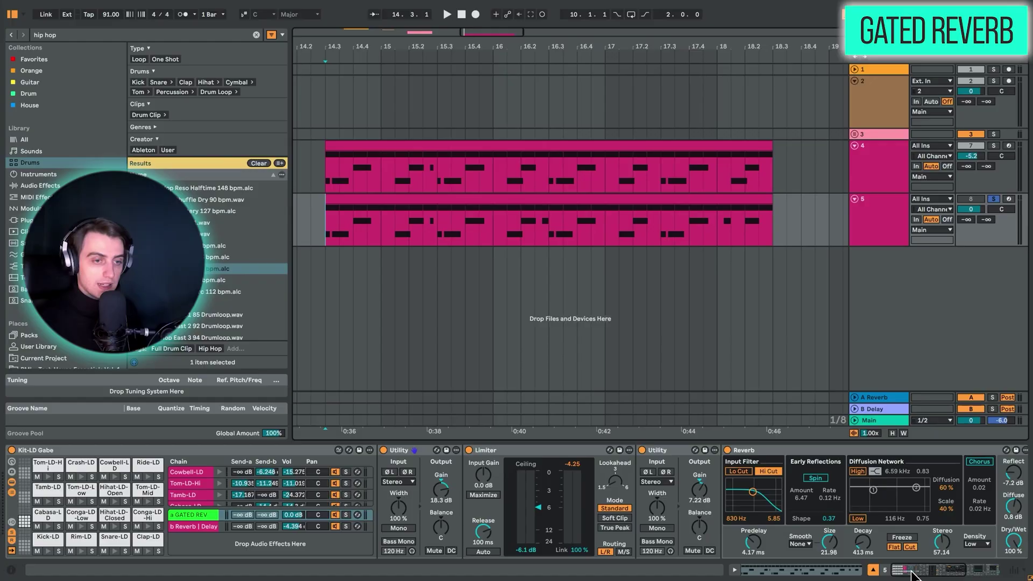
Examine the Reverb and Gate settings along the GATED REV chain's devices
click(928, 575)
click(733, 456)
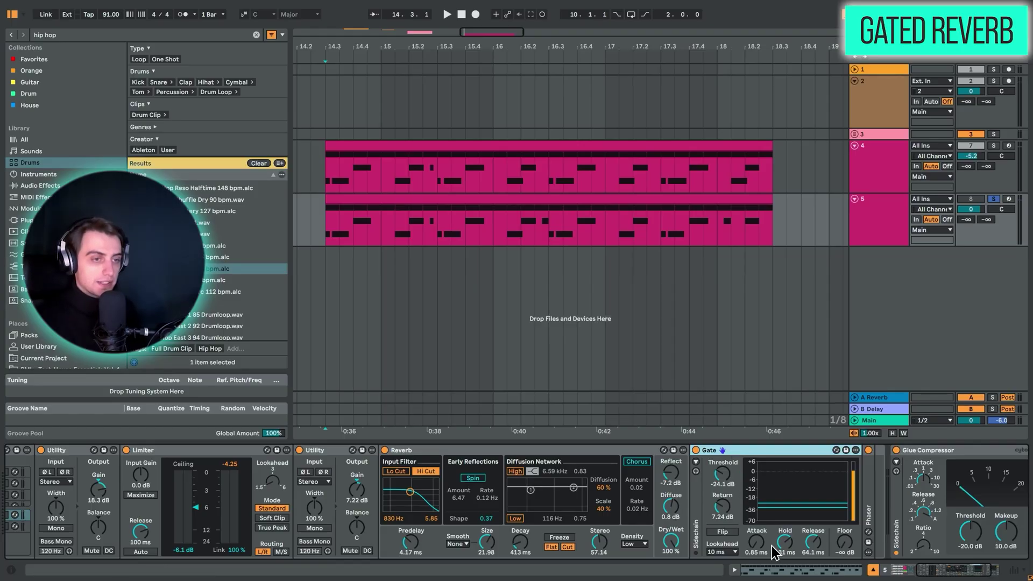
click(930, 576)
drag(931, 573, 899, 570)
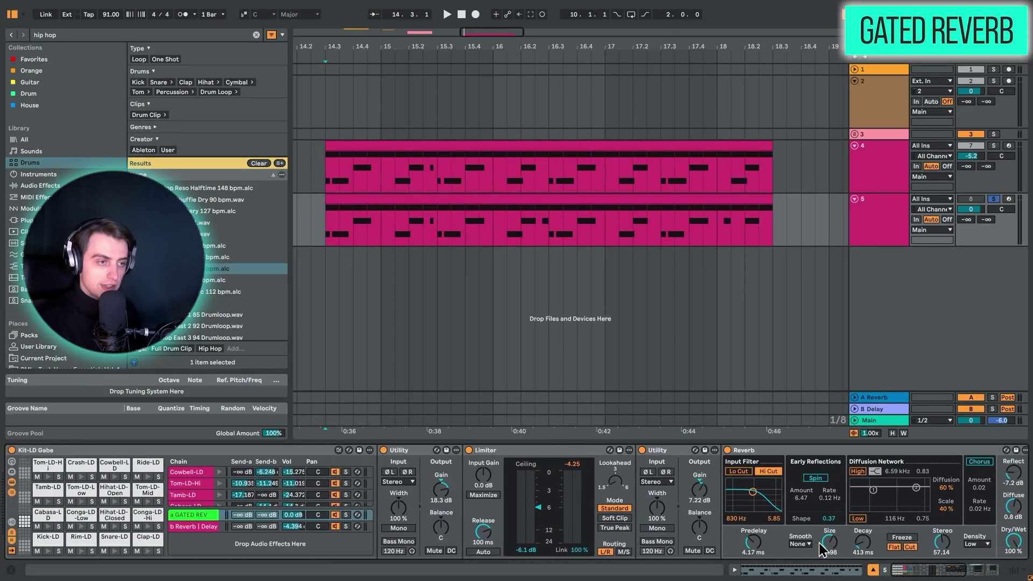
Fold the first Utility, the Limiter and the second Utility in the GATED REV chain
double_click(402, 452)
double_click(414, 451)
double_click(427, 451)
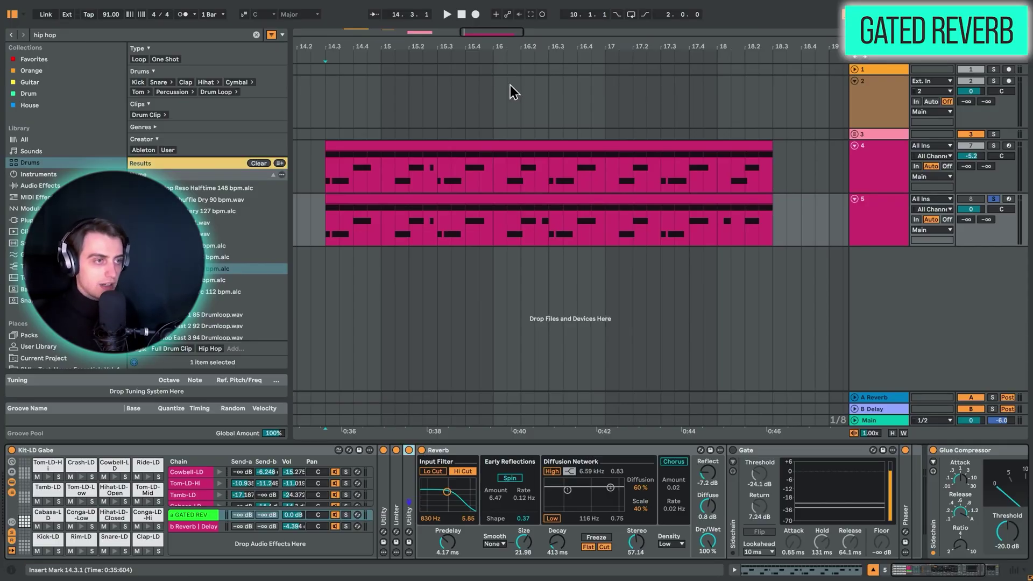
Solo the GATED REV chain, audition it, and set the Reverb's decay to 814 ms and size to 19.44
click(346, 515)
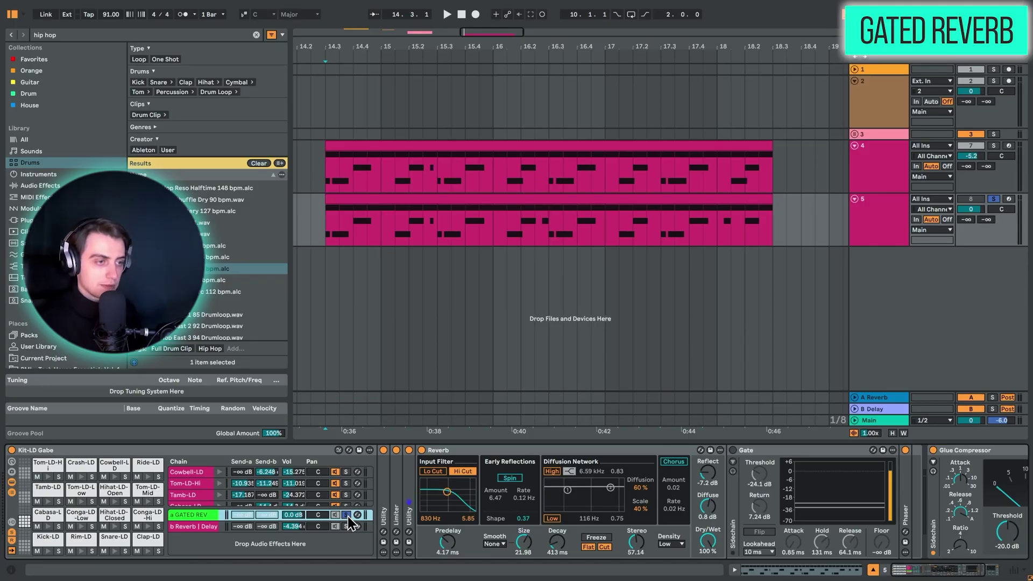
key(space)
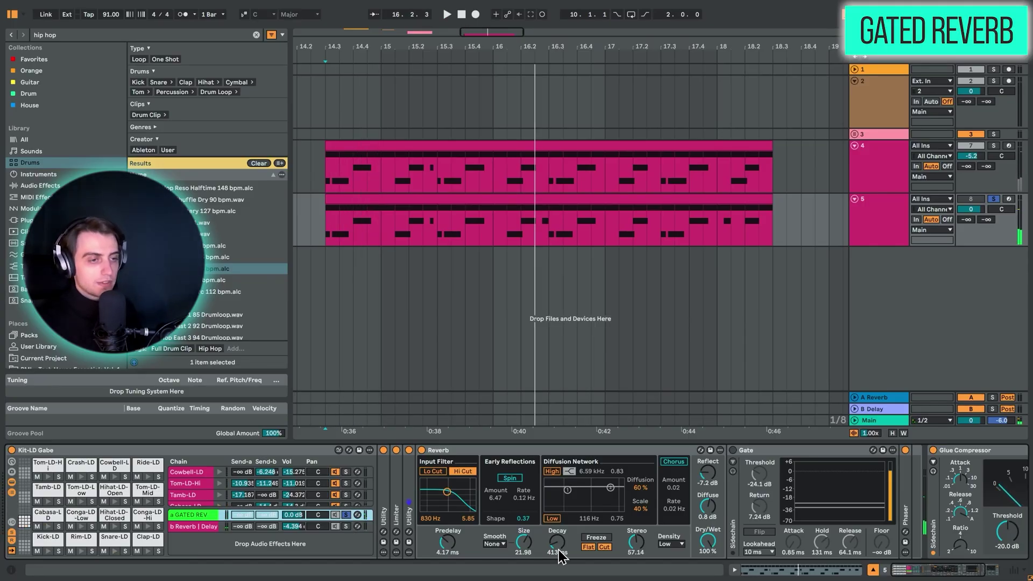
drag(560, 557, 559, 549)
key(space)
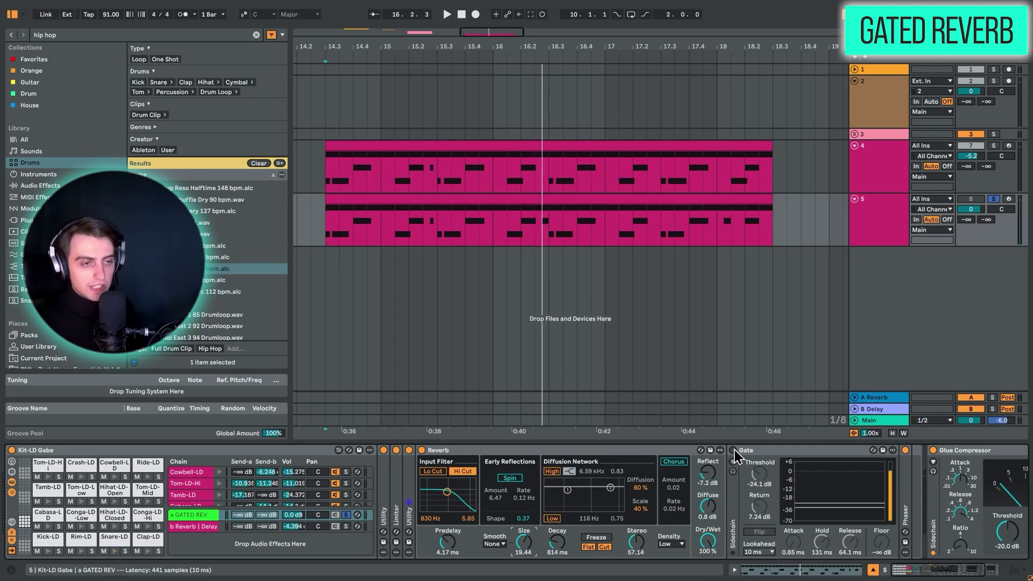
Compare the reverb with the Gate enabled and bypassed, setting the Gate's Return to 2.10 dB
click(733, 450)
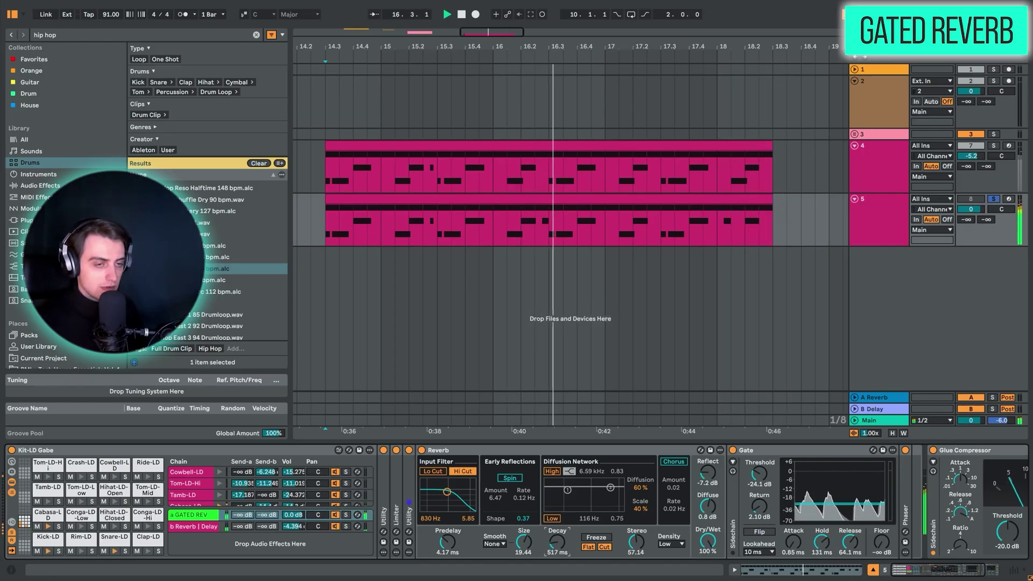
drag(557, 543, 560, 550)
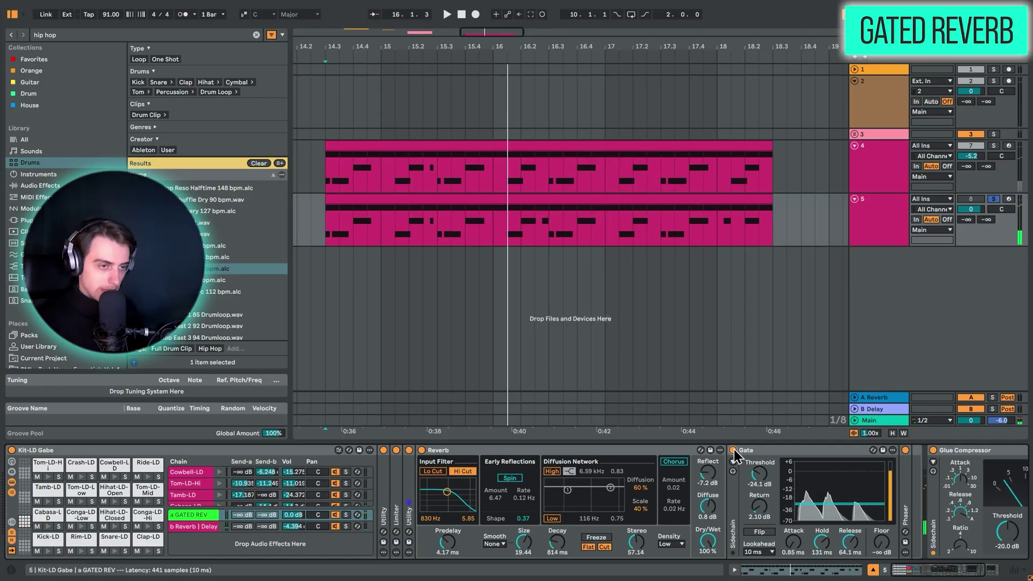
click(734, 450)
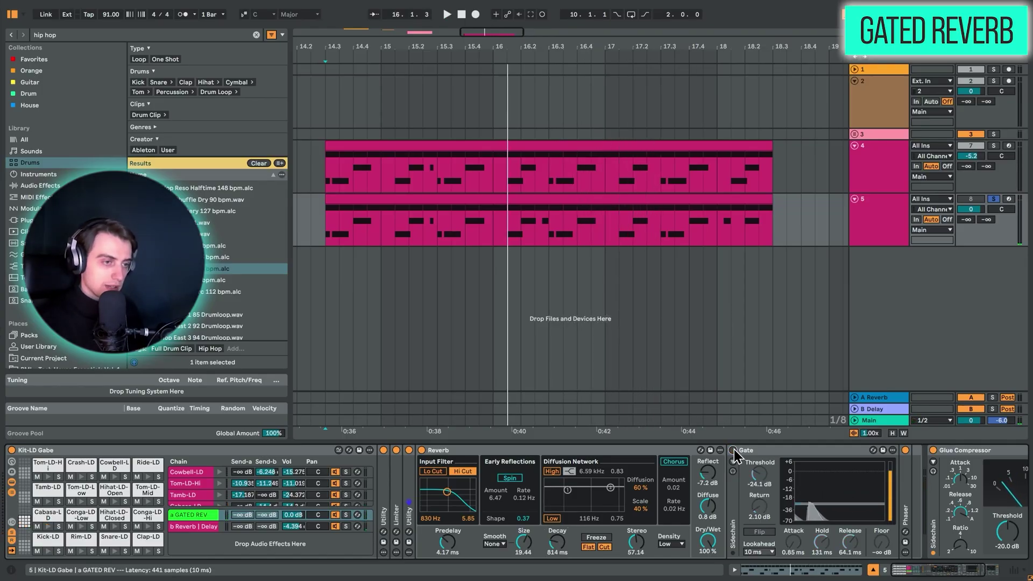
key(space)
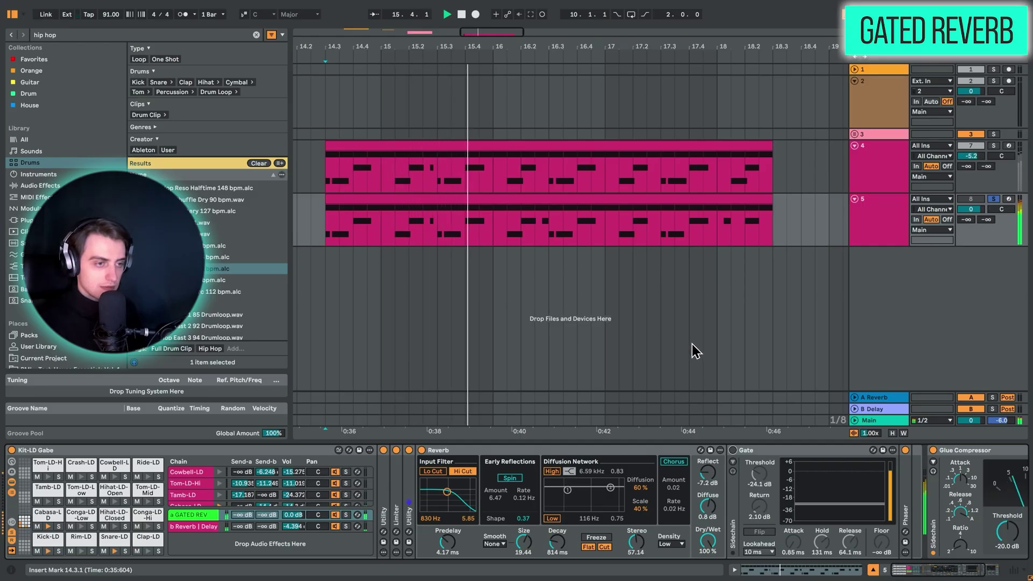
key(space)
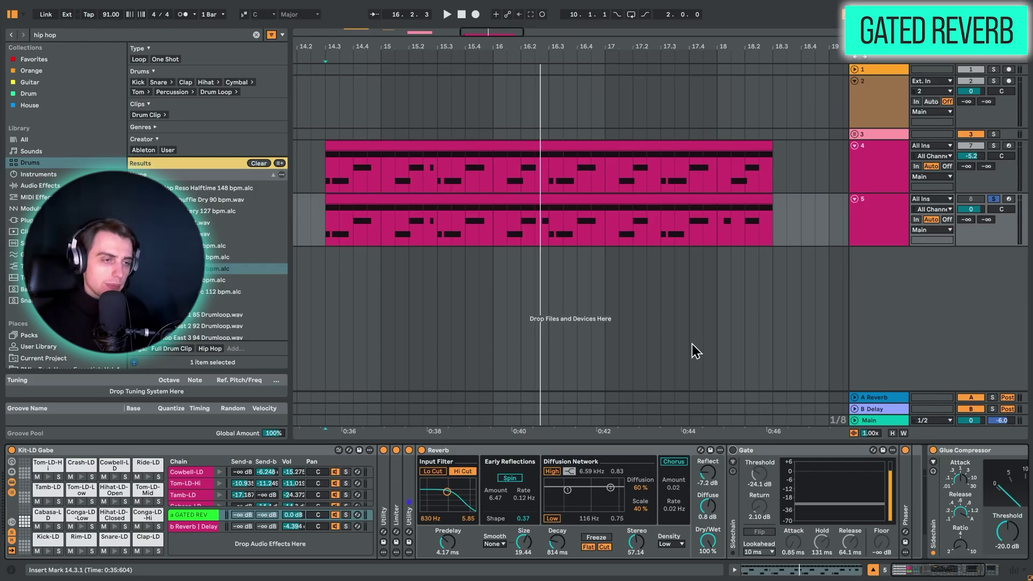
Fold the Reverb and Gate devices in the GATED REV chain
double_click(566, 450)
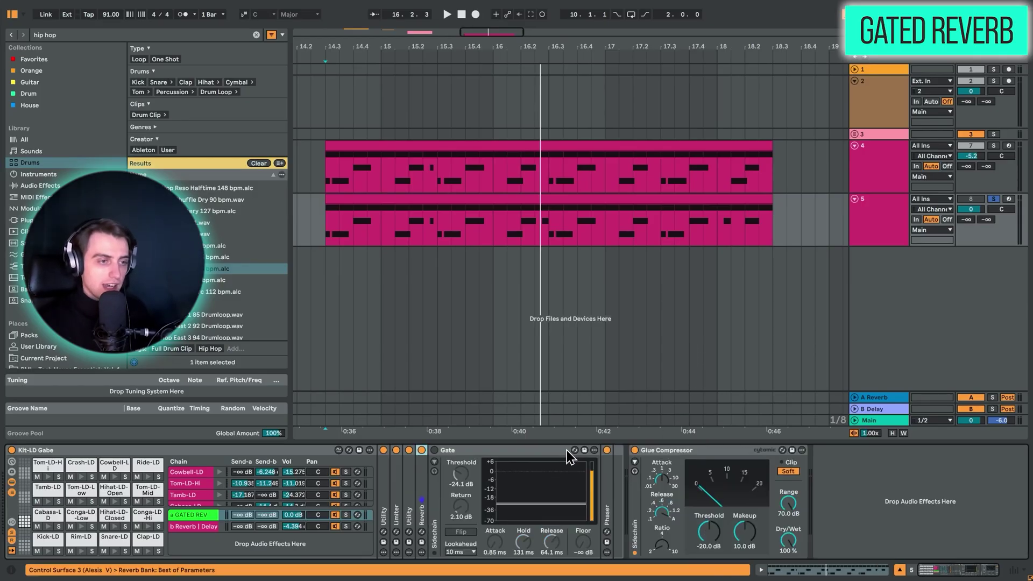
double_click(566, 450)
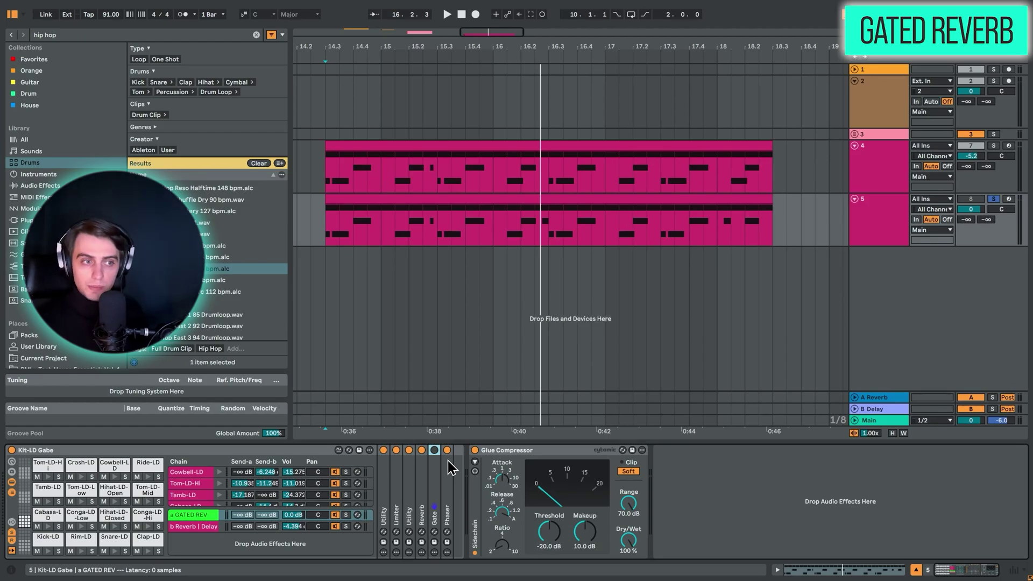
Try swapping the Kick-LD pad's sample for a similar one in track 5's drum rack and select the Cabasa-LD pad
click(446, 201)
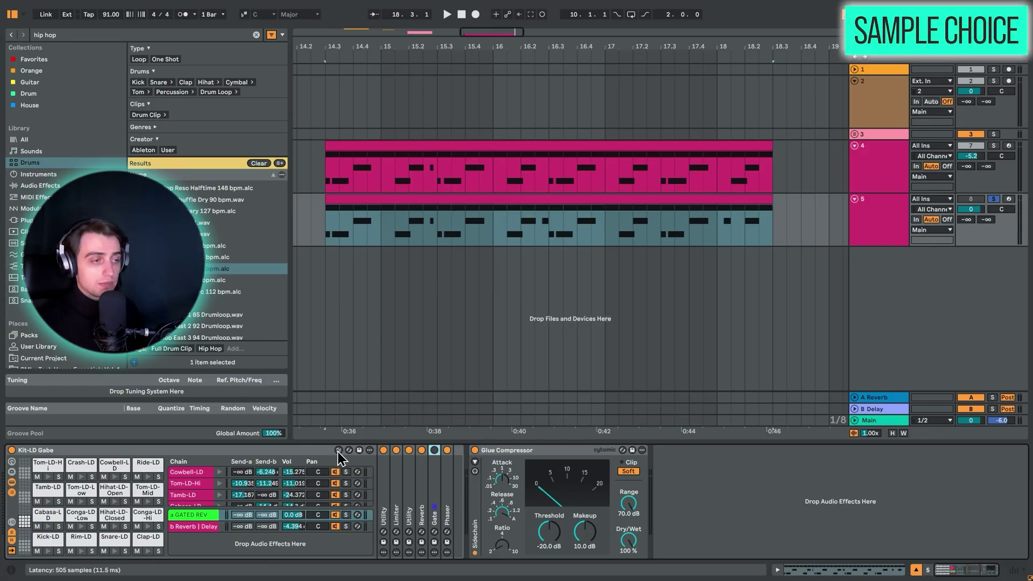
click(338, 451)
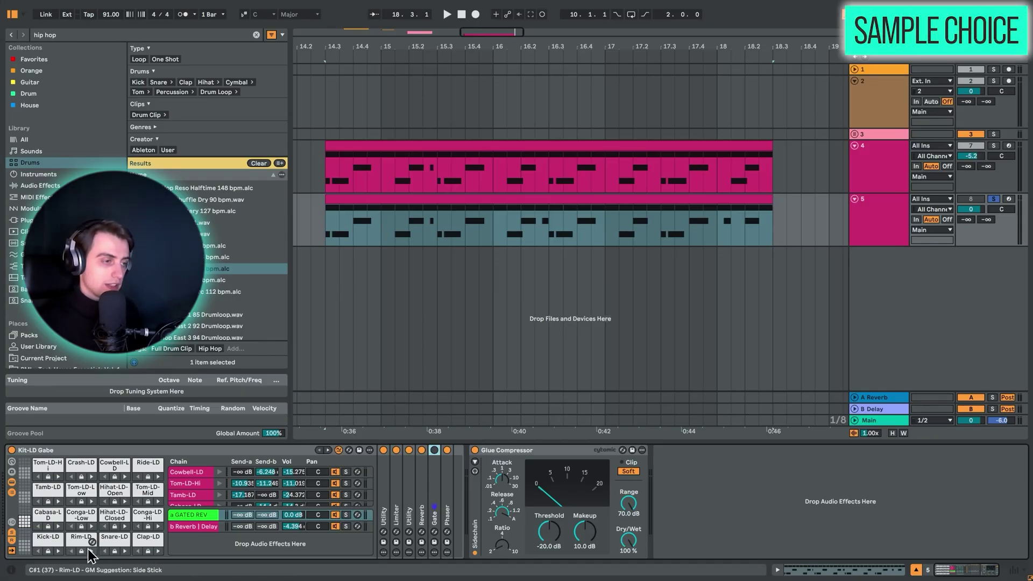
click(56, 547)
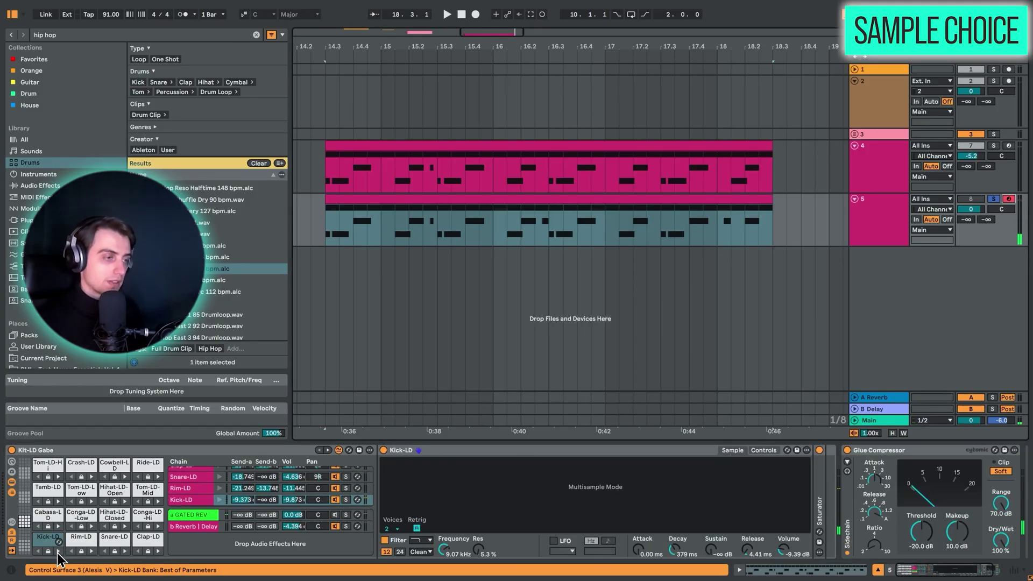
click(57, 553)
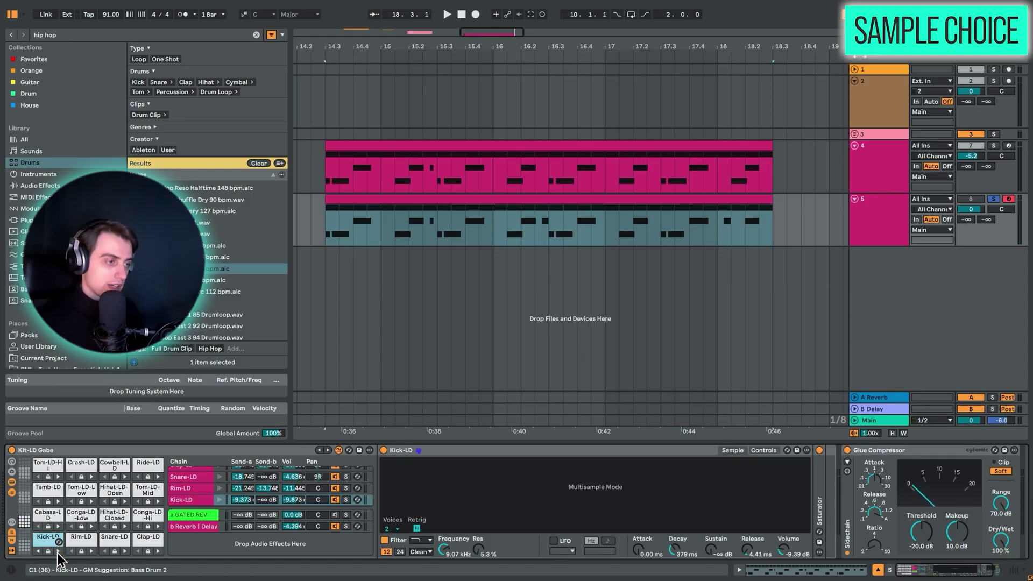
click(48, 515)
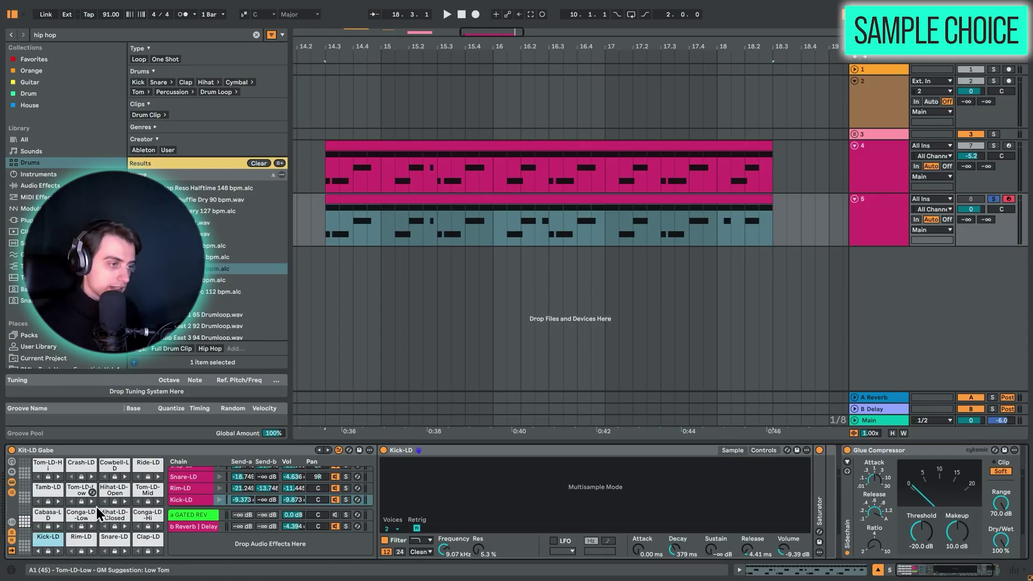
click(338, 450)
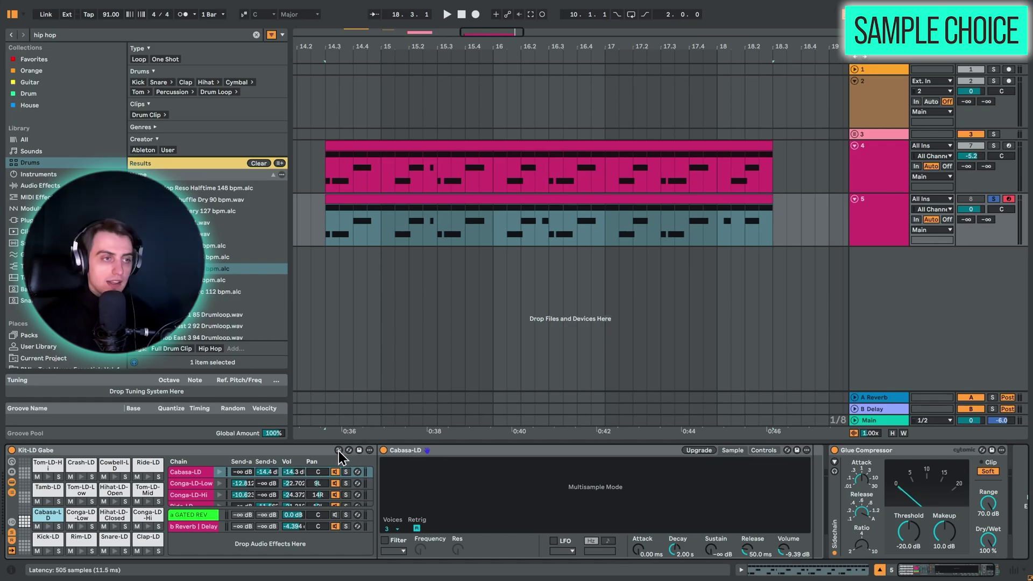
Solo track 4 and play its drum clip to audition the sound without the layered processing
double_click(412, 194)
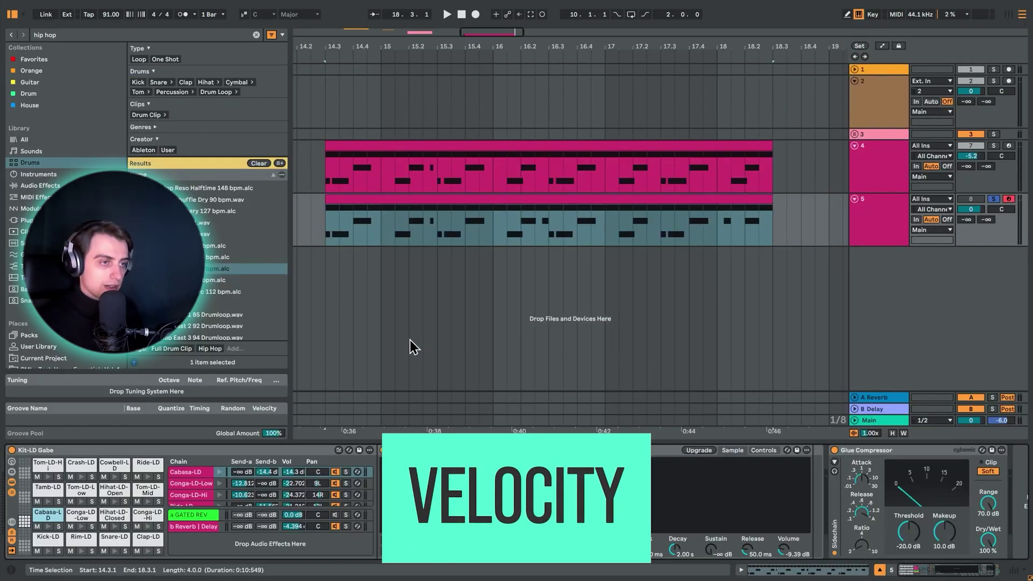
click(559, 180)
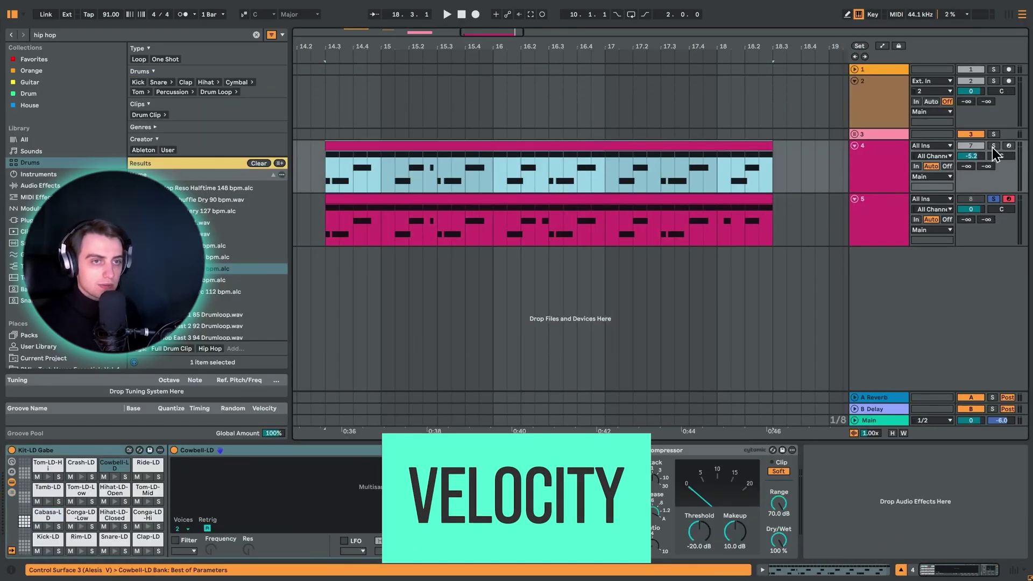
double_click(657, 156)
key(space)
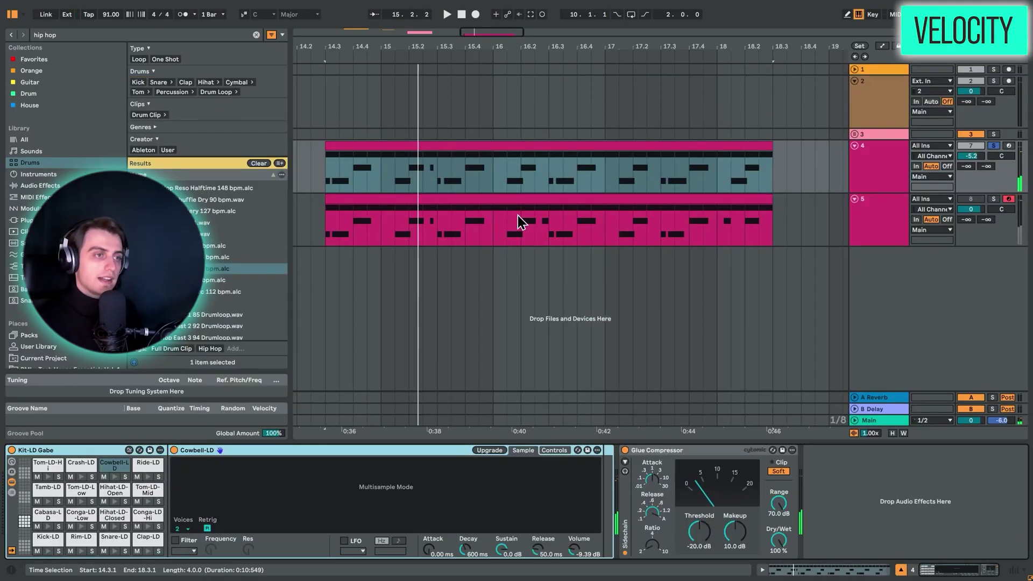
Activate the GATED REV chain in track 5's drum rack and solo track 5 instead of track 4
click(517, 218)
click(328, 518)
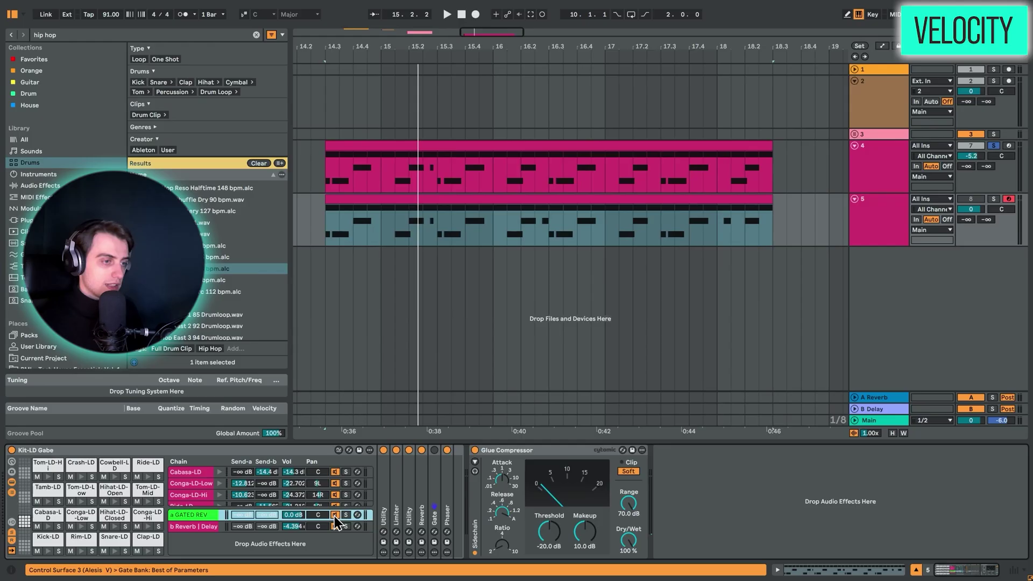
click(509, 198)
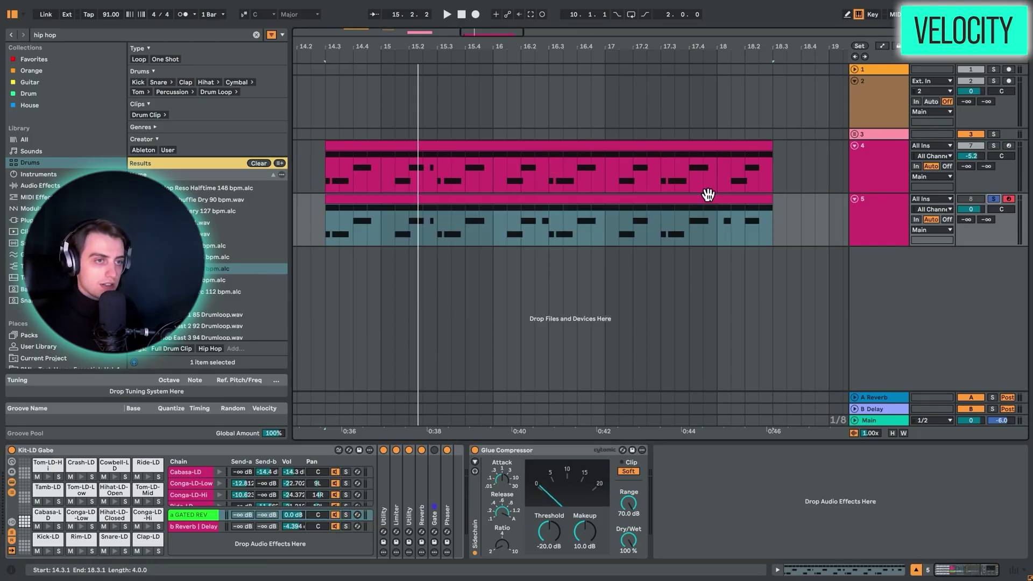
Open track 5's MIDI clip, play it and randomize the velocities of all Cabasa-LD notes with an amount of 56
click(708, 197)
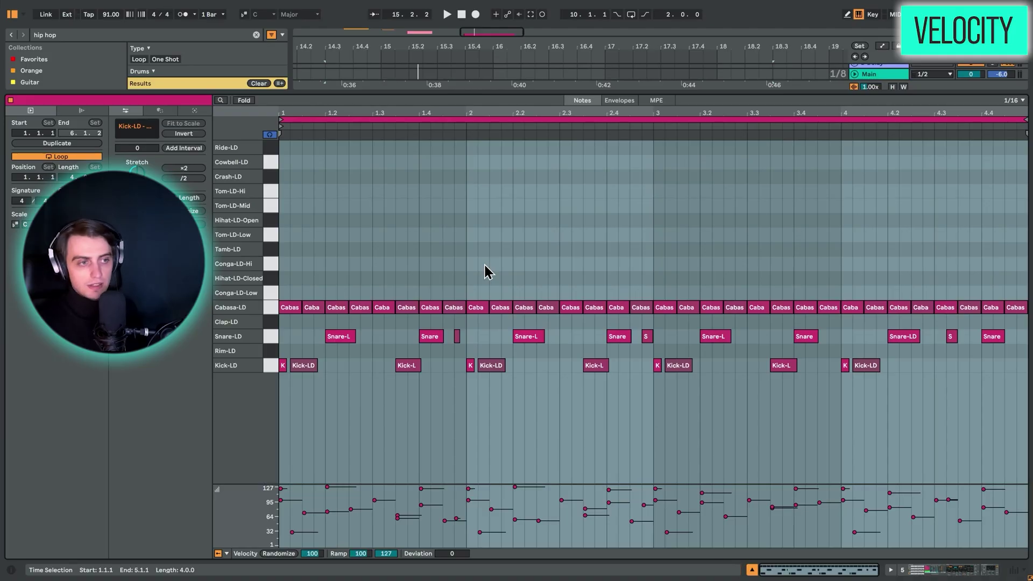
key(space)
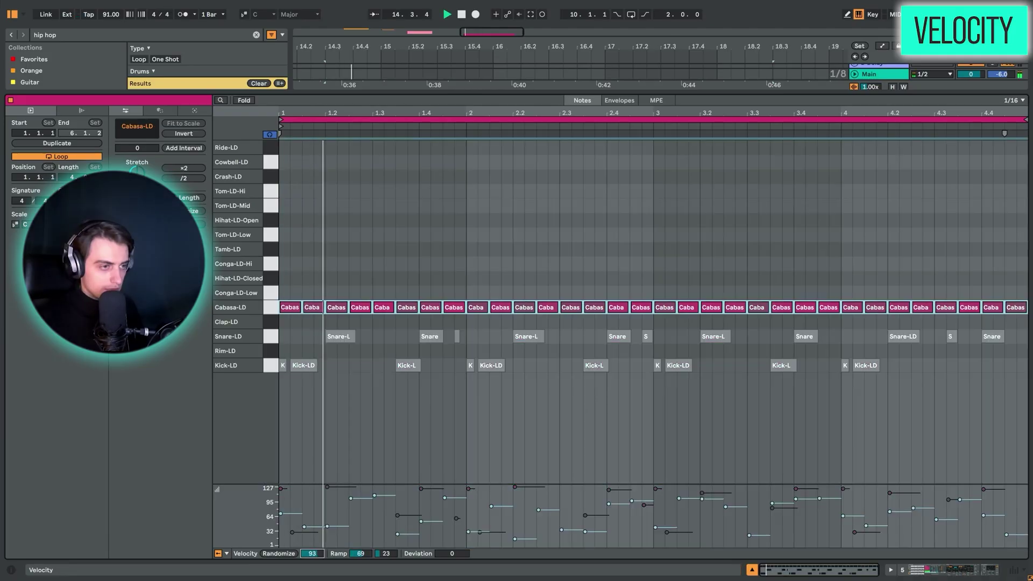
drag(313, 554, 312, 573)
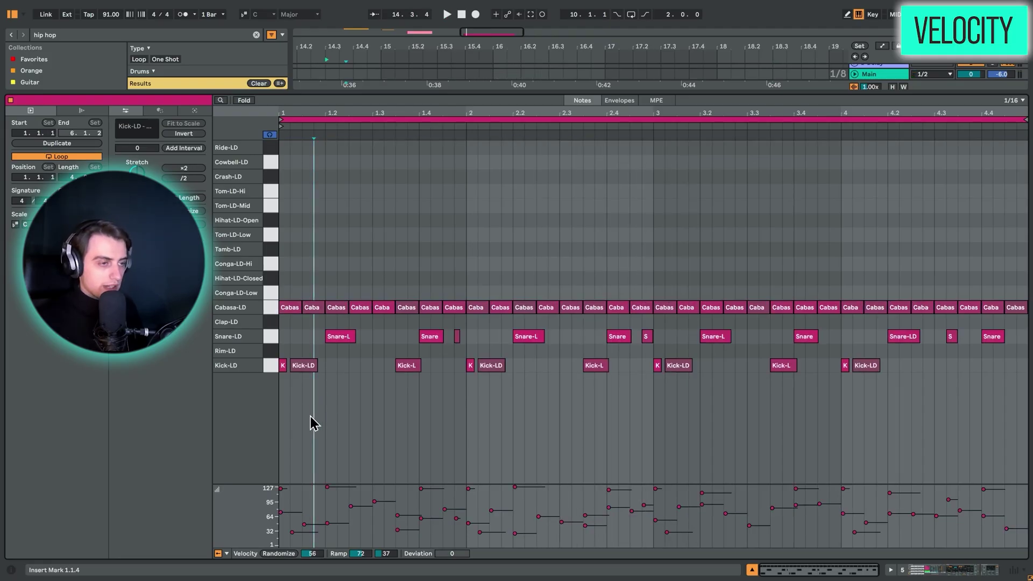
Check the velocities of the first two Kick-LD notes and return to track 5's clip in the arrangement
click(283, 366)
click(297, 366)
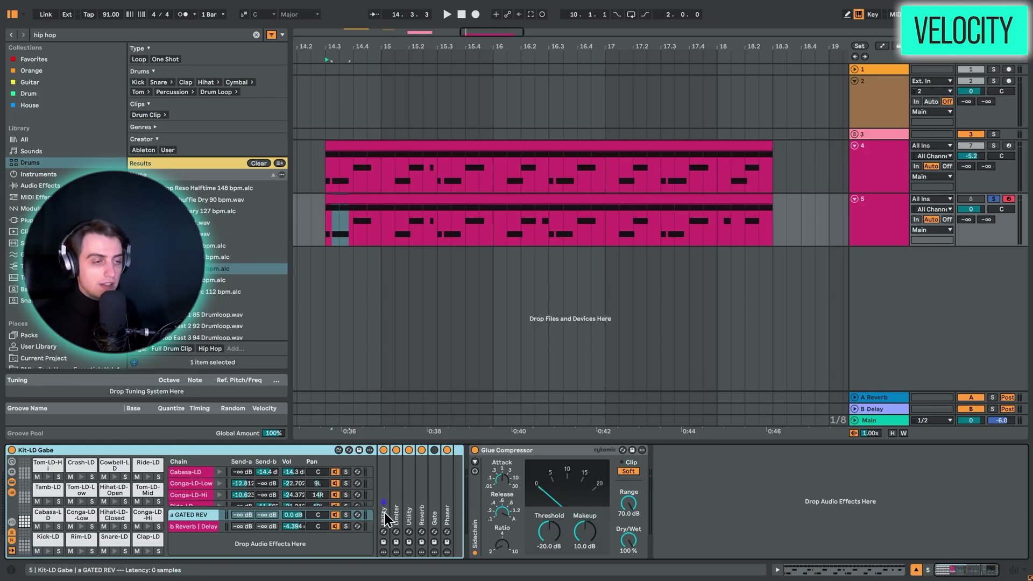
click(399, 201)
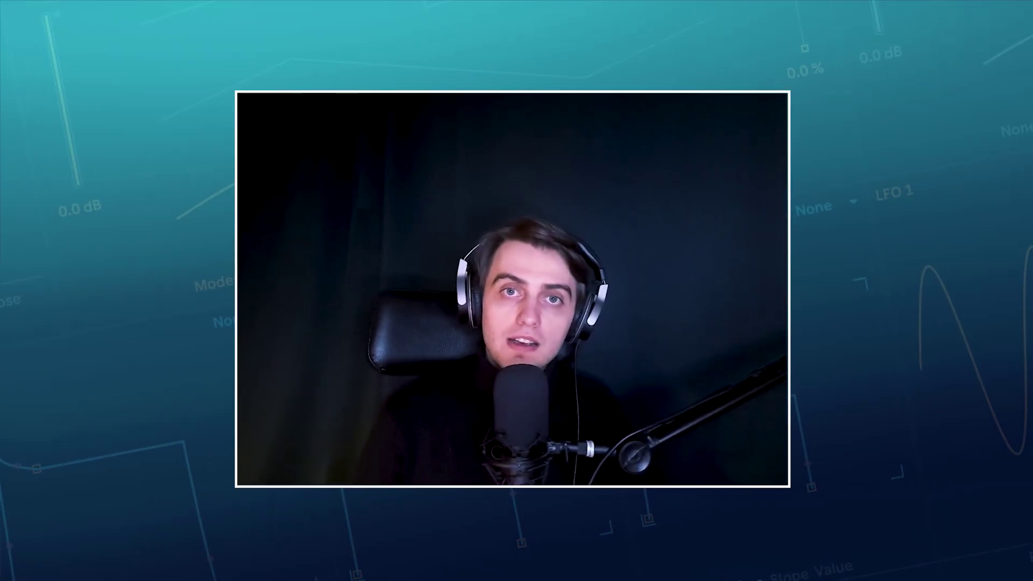